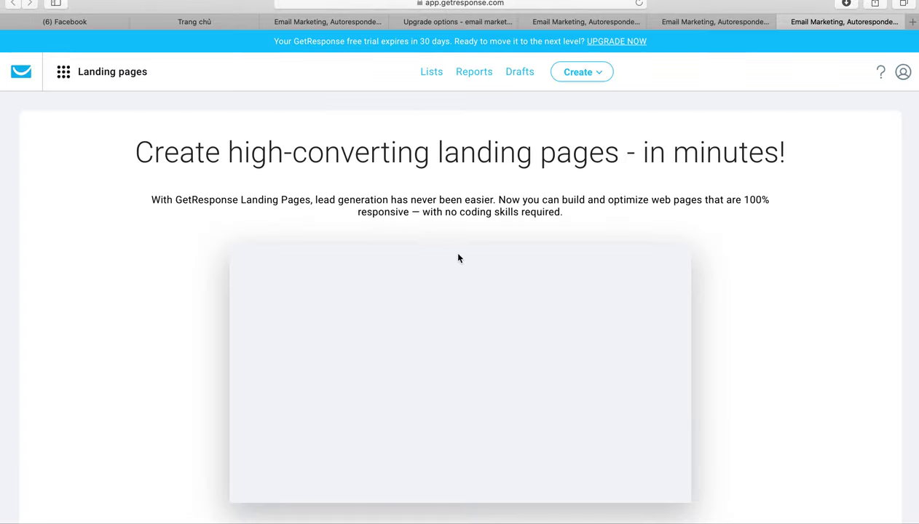
Examine the landing pages introduction with its list of features, and the overview of available communication and growth tools.
{"action": "scroll", "coordinate": [458, 259], "scroll_direction": "down", "scroll_amount": 5}
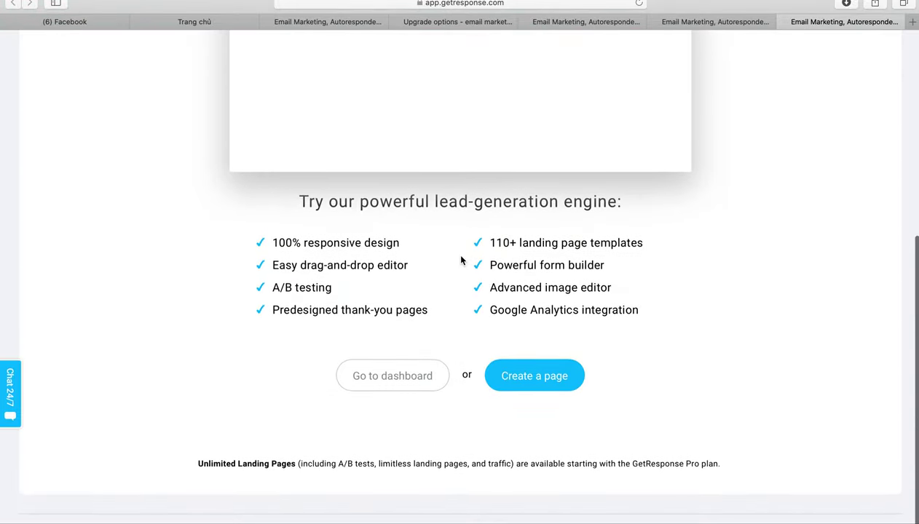
{"action": "scroll", "coordinate": [460, 260], "scroll_direction": "up", "scroll_amount": 5}
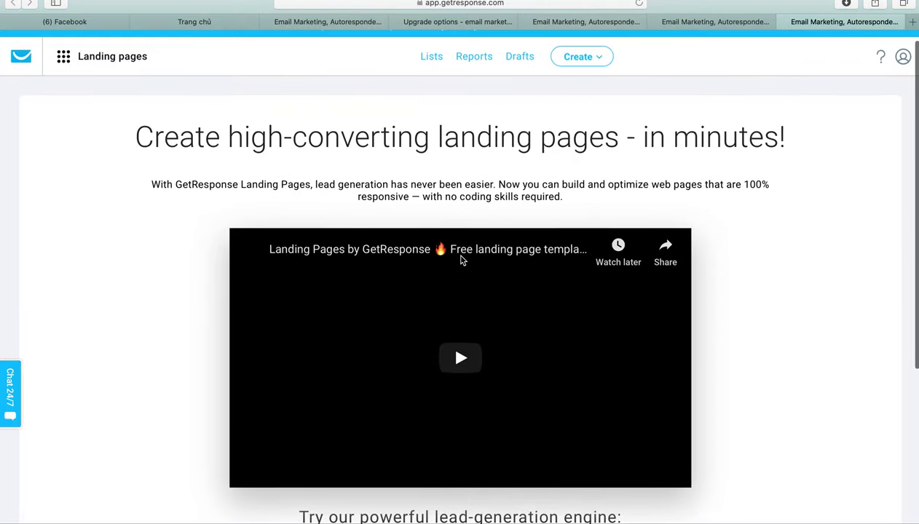
{"action": "scroll", "coordinate": [460, 260], "scroll_direction": "down", "scroll_amount": 4}
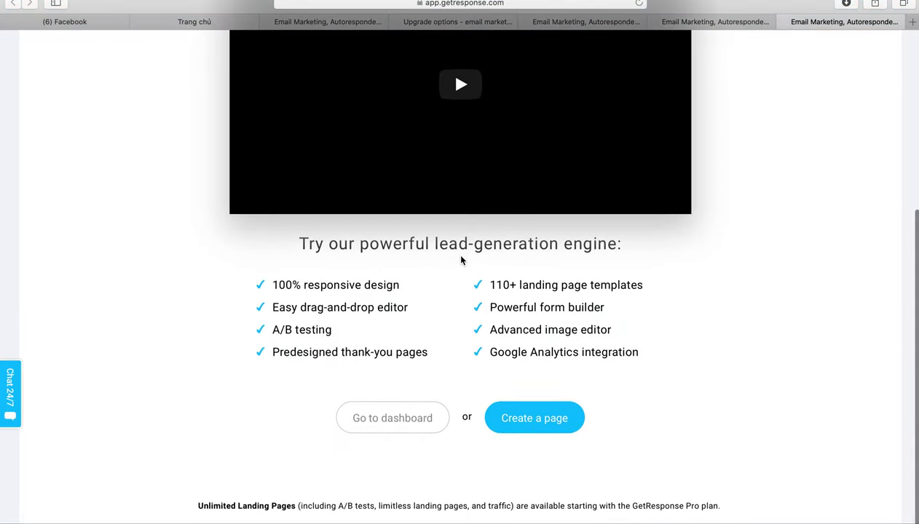
{"action": "scroll", "coordinate": [460, 260], "scroll_direction": "up", "scroll_amount": 6}
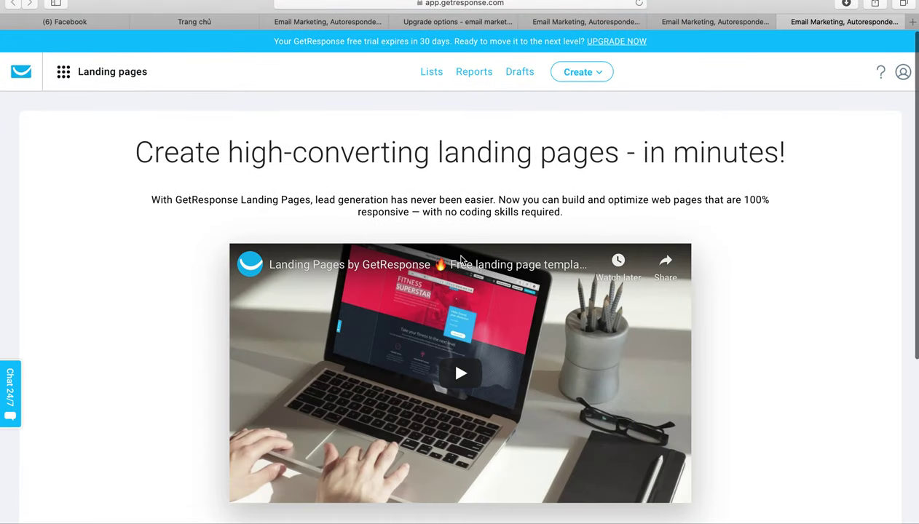
{"action": "scroll", "coordinate": [460, 260], "scroll_direction": "down", "scroll_amount": 1}
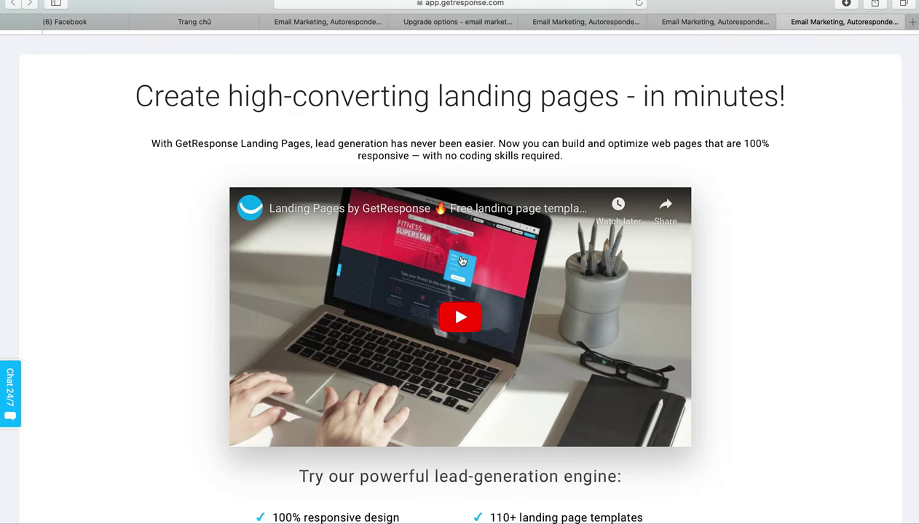
{"action": "scroll", "coordinate": [461, 260], "scroll_direction": "down", "scroll_amount": 5}
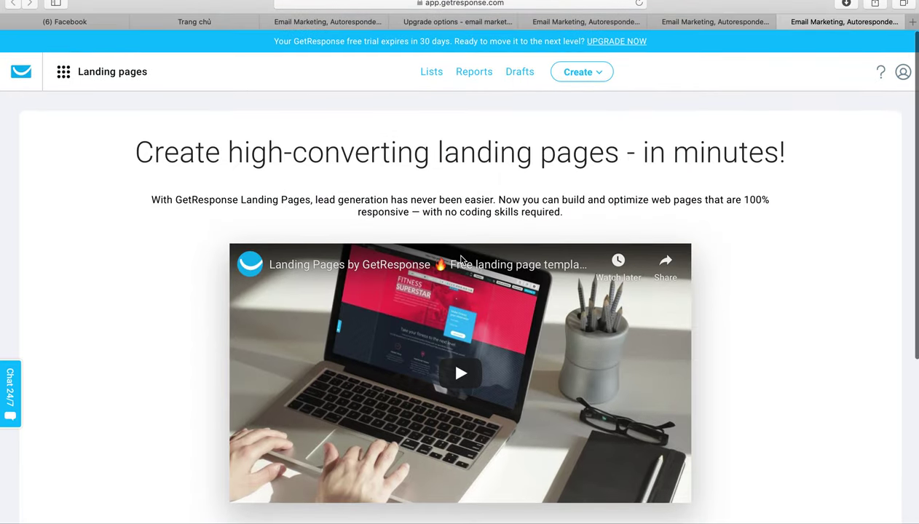
{"action": "scroll", "coordinate": [460, 260], "scroll_direction": "down", "scroll_amount": 3}
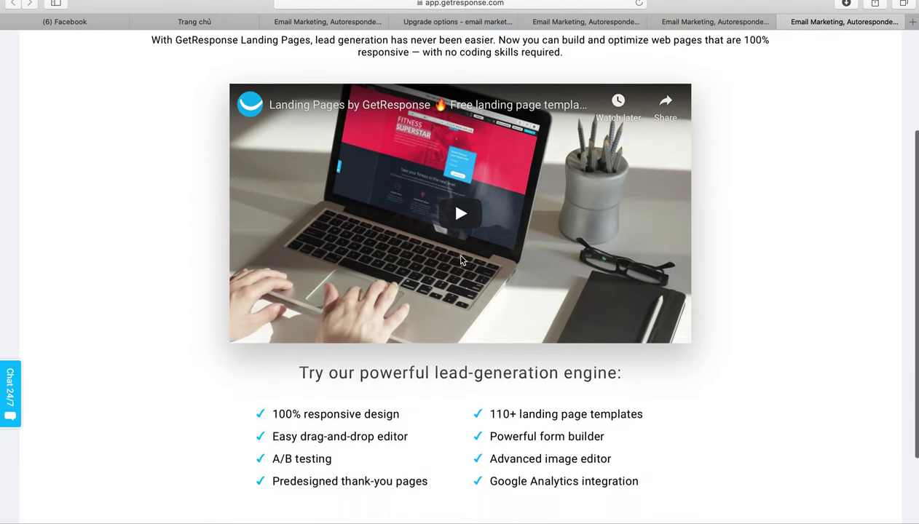
{"action": "scroll", "coordinate": [461, 260], "scroll_direction": "down", "scroll_amount": 3}
{"action": "scroll", "coordinate": [351, 255], "scroll_direction": "up", "scroll_amount": 1}
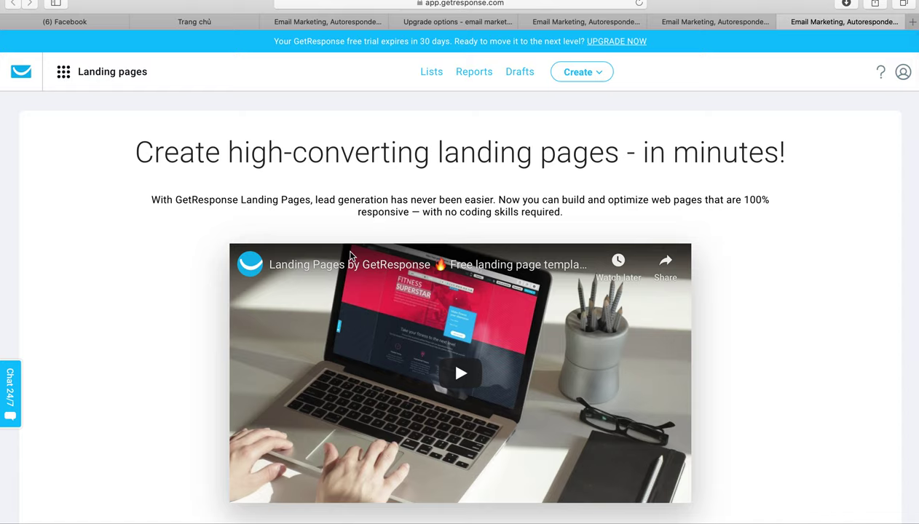
{"action": "left_click", "coordinate": [63, 73]}
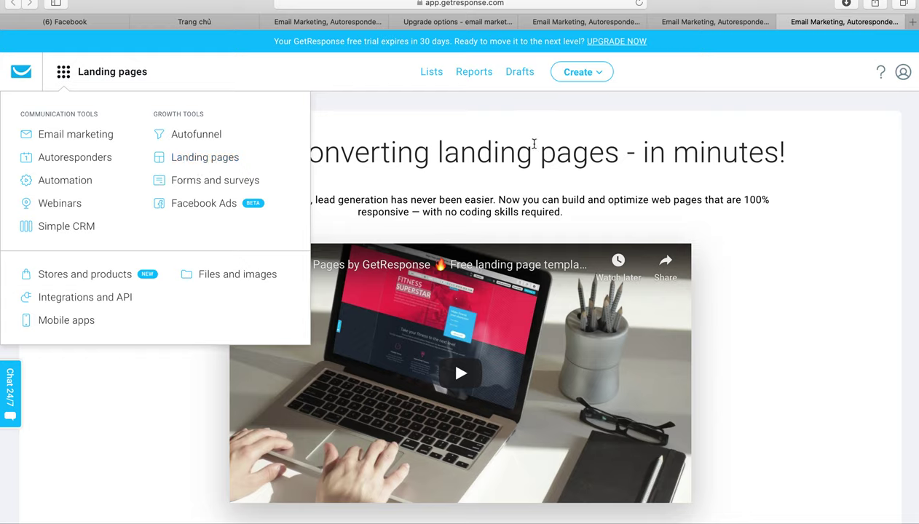
{"action": "left_click", "coordinate": [656, 146]}
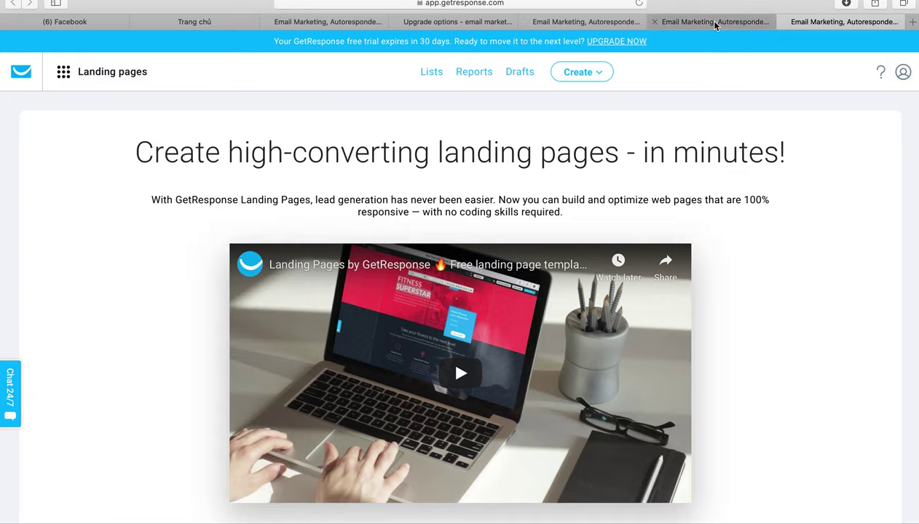
Look over the stages of the new pipeline in the Simple CRM browser tab.
{"action": "left_click", "coordinate": [715, 23]}
{"action": "scroll", "coordinate": [557, 272], "scroll_direction": "down", "scroll_amount": 3}
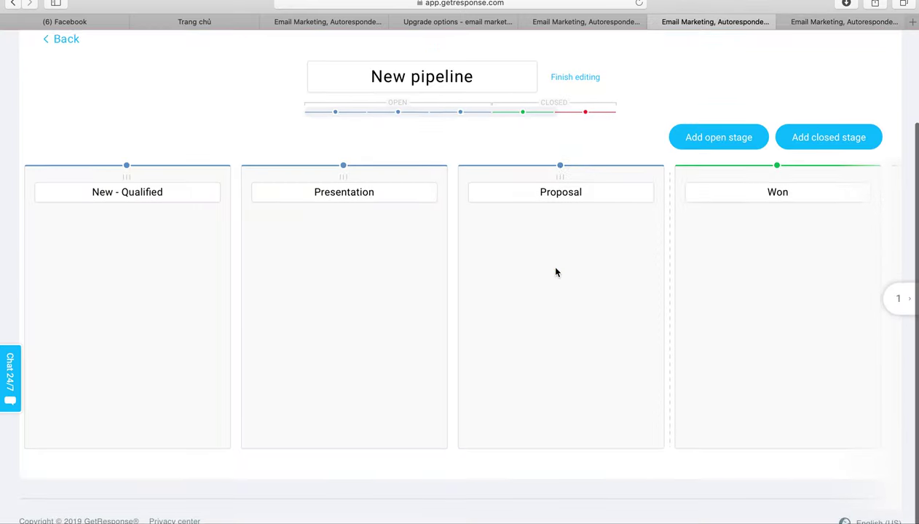
{"action": "scroll", "coordinate": [557, 271], "scroll_direction": "up", "scroll_amount": 3}
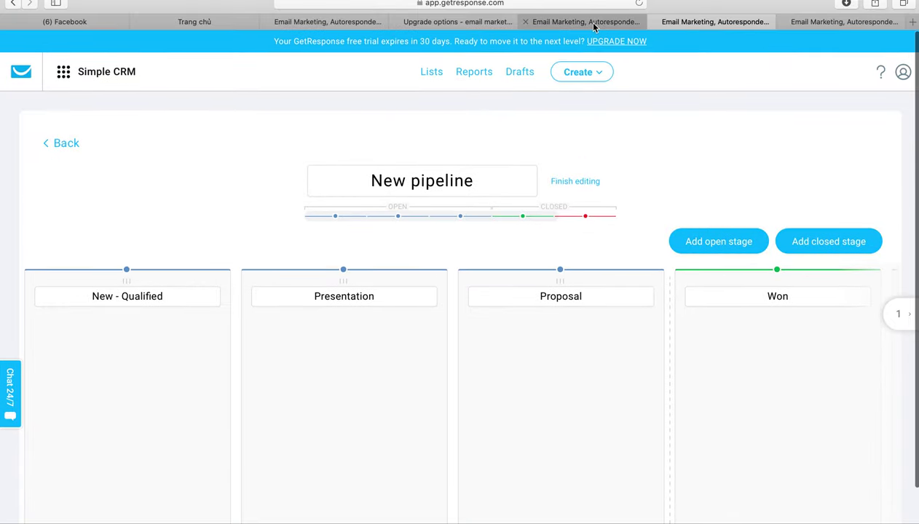
Review the upgrade plans, their prices, the feature comparison and the frequently asked questions in the upgrade options browser tab.
{"action": "left_click", "coordinate": [595, 26]}
{"action": "left_click", "coordinate": [448, 22]}
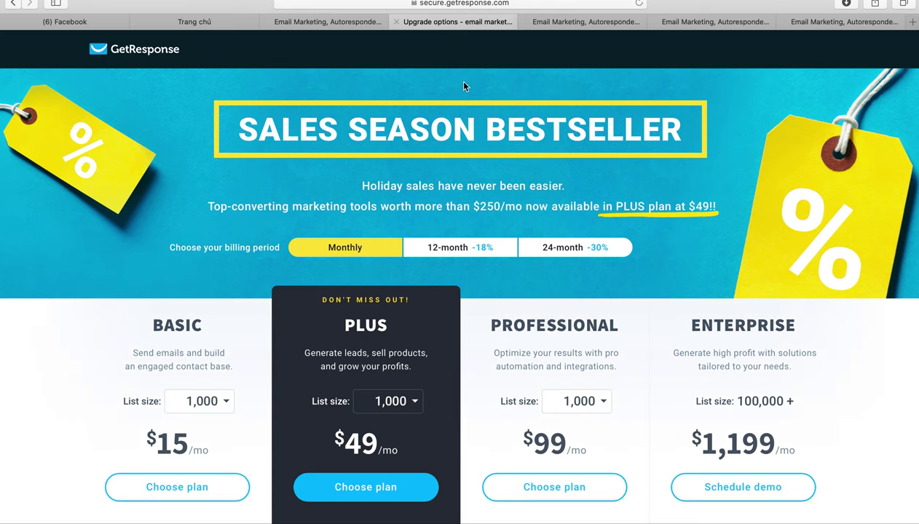
{"action": "scroll", "coordinate": [399, 437], "scroll_direction": "down", "scroll_amount": 4}
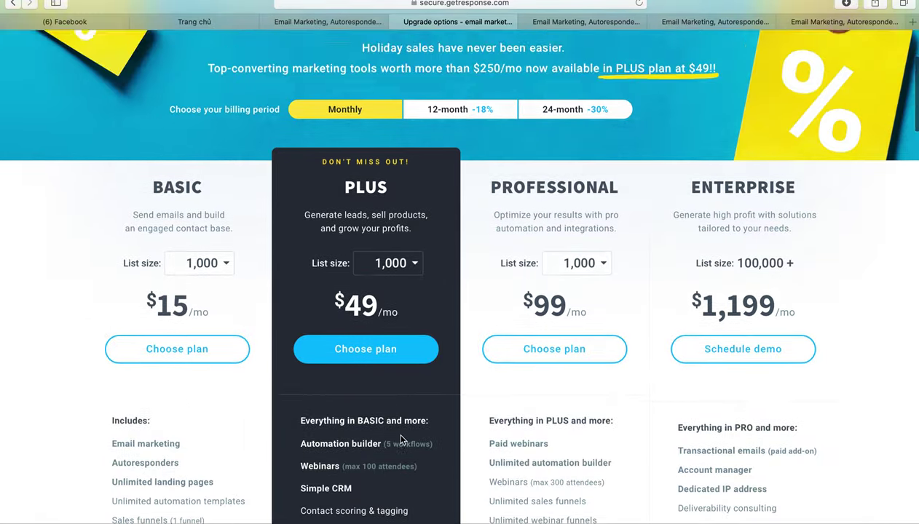
{"action": "scroll", "coordinate": [397, 383], "scroll_direction": "up", "scroll_amount": 4}
{"action": "scroll", "coordinate": [322, 245], "scroll_direction": "down", "scroll_amount": 20}
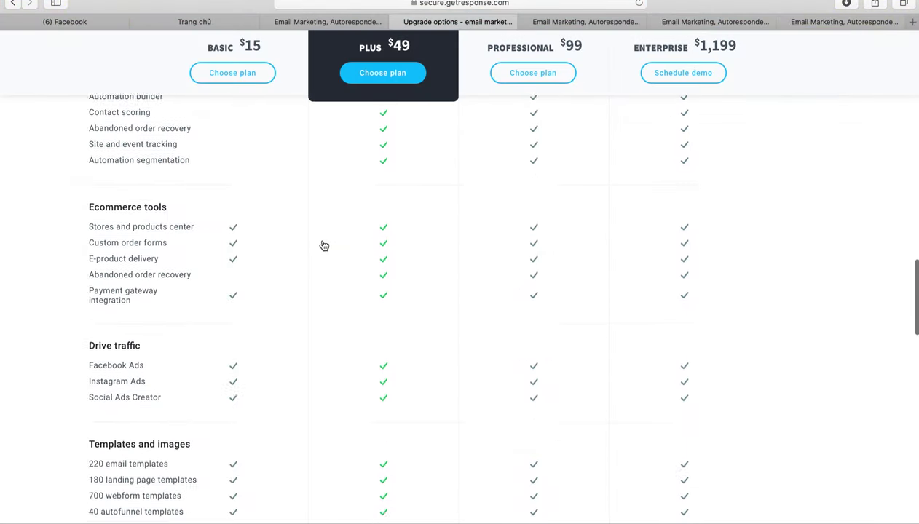
{"action": "scroll", "coordinate": [324, 246], "scroll_direction": "down", "scroll_amount": 20}
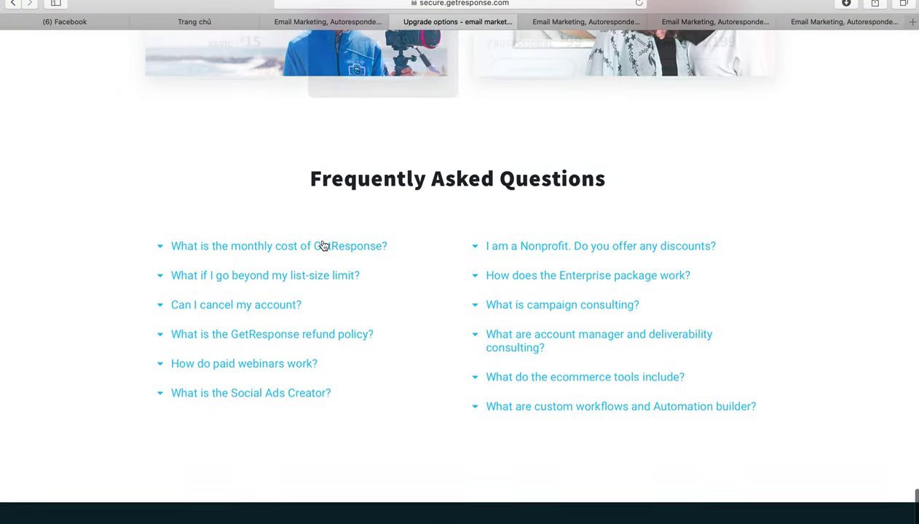
{"action": "scroll", "coordinate": [324, 246], "scroll_direction": "up", "scroll_amount": 20}
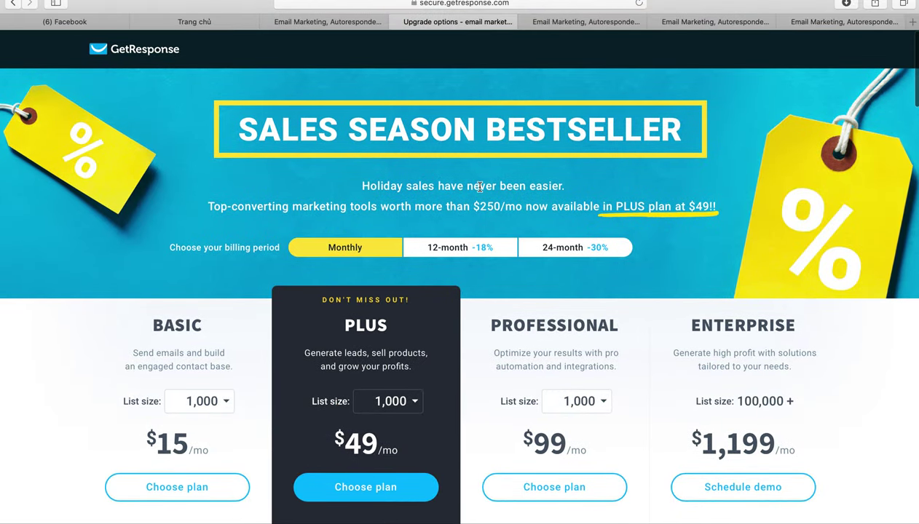
Close the Trang chủ browser tab and switch to the one with the webinar creation form.
{"action": "left_click", "coordinate": [319, 26]}
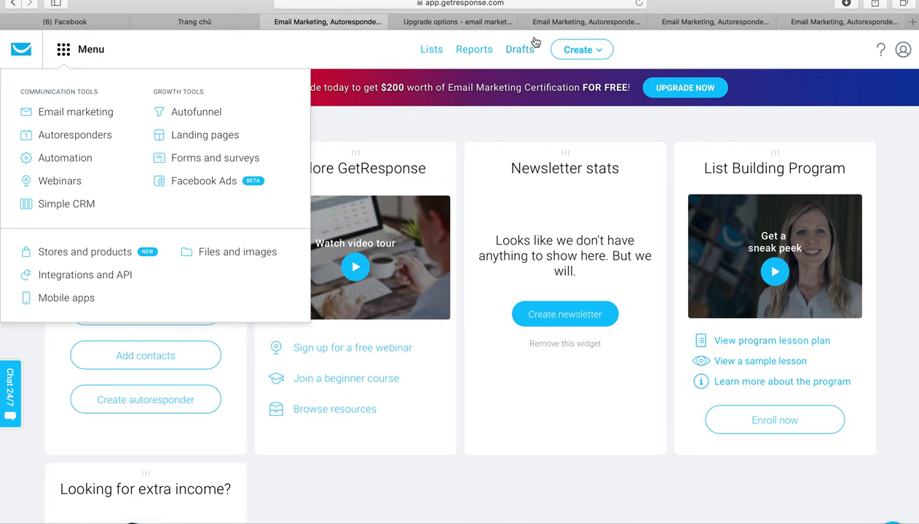
{"action": "left_click", "coordinate": [461, 26]}
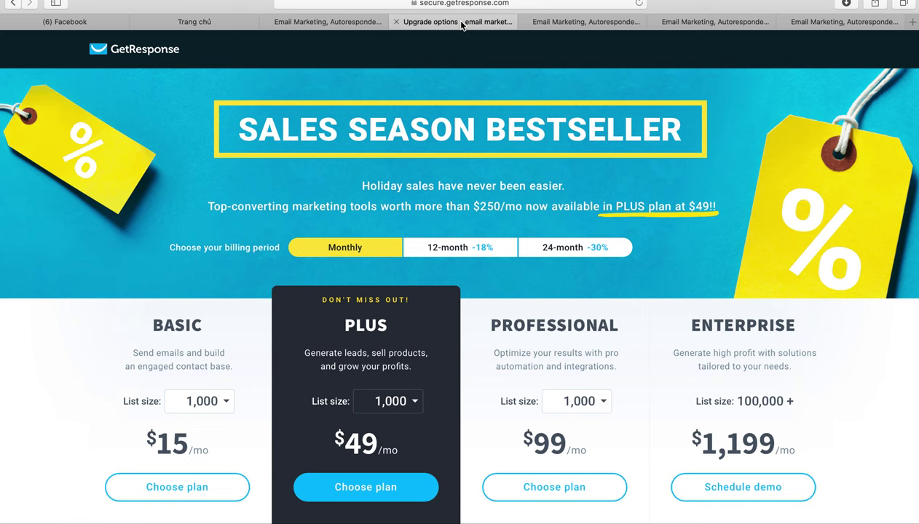
{"action": "left_click", "coordinate": [315, 26]}
{"action": "left_click", "coordinate": [220, 22]}
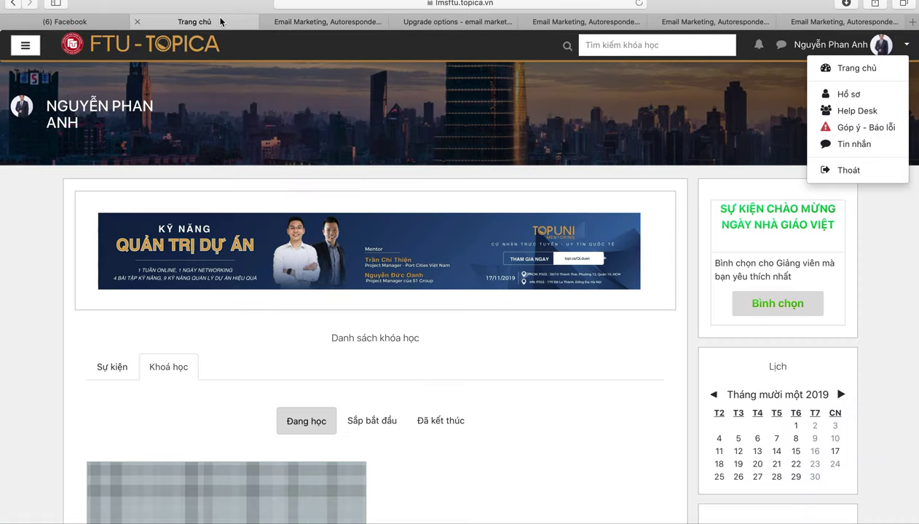
{"action": "left_click", "coordinate": [139, 22]}
{"action": "left_click", "coordinate": [339, 21]}
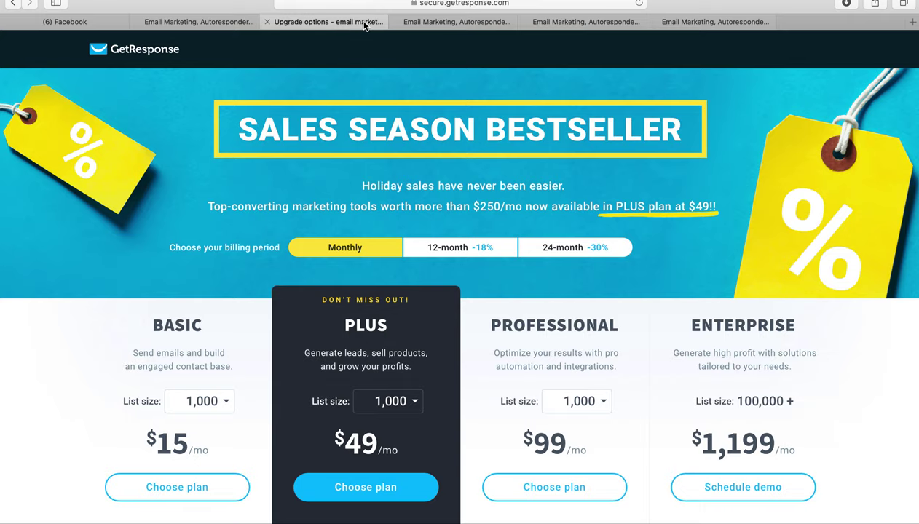
{"action": "left_click", "coordinate": [457, 22]}
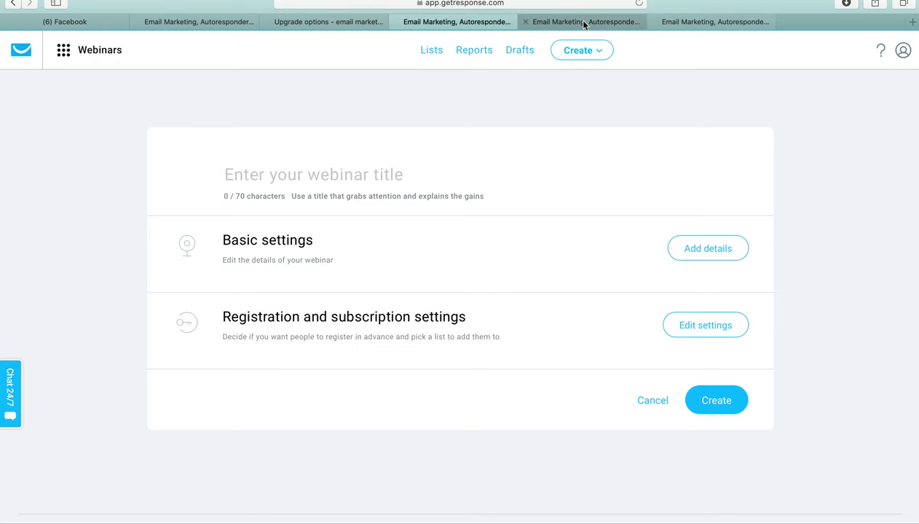
Go to Email marketing and create a newsletter with the Drag-and-Drop Email Editor.
{"action": "left_click", "coordinate": [65, 64]}
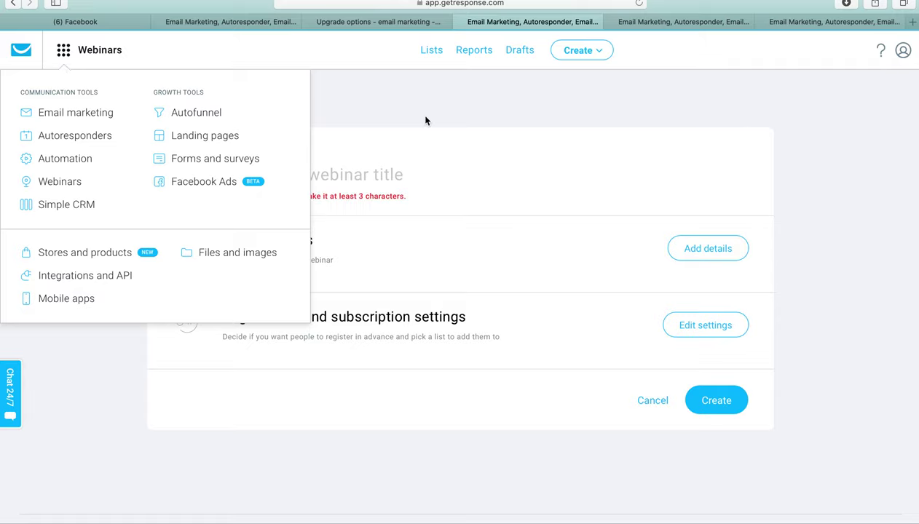
{"action": "left_click", "coordinate": [66, 122]}
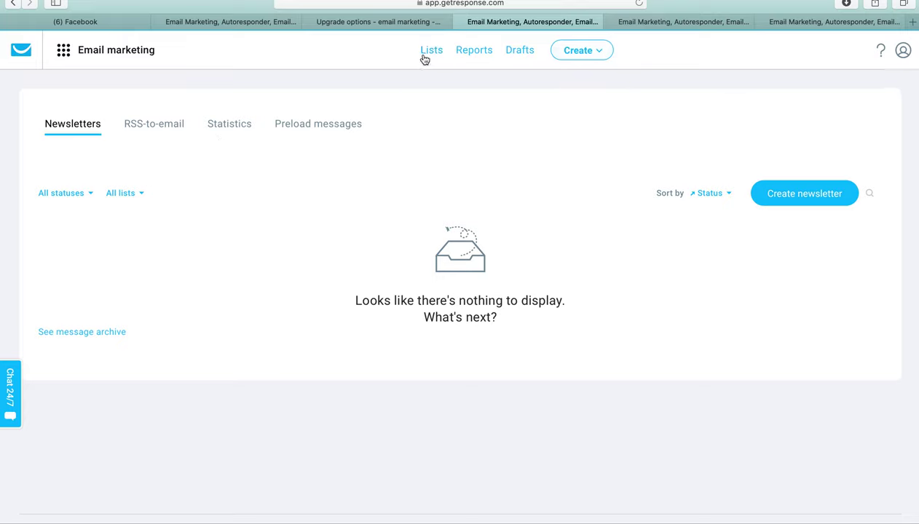
{"action": "left_click", "coordinate": [796, 204]}
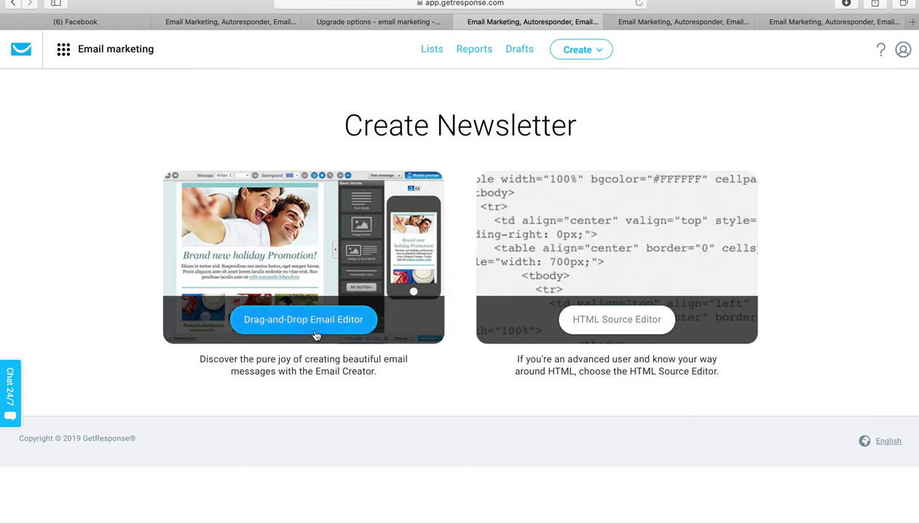
{"action": "left_click", "coordinate": [291, 321]}
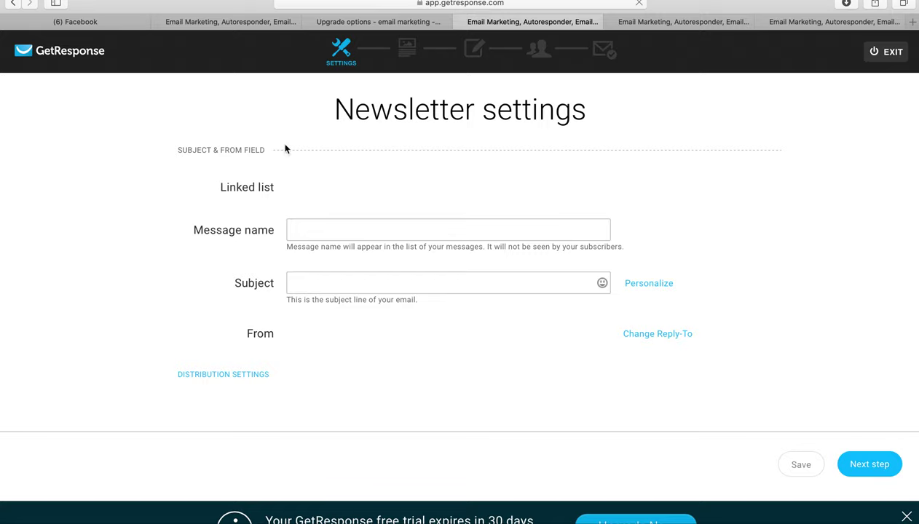
{"action": "left_click", "coordinate": [368, 227]}
{"action": "left_click", "coordinate": [364, 279]}
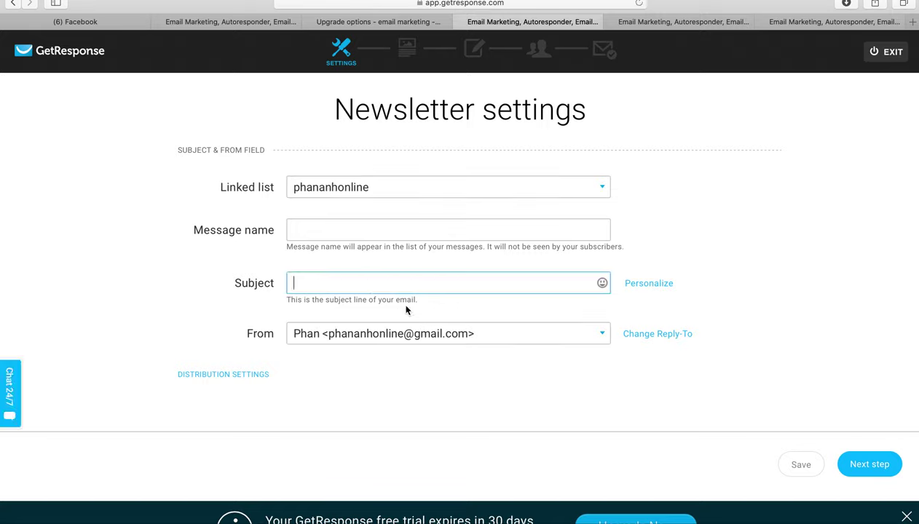
{"action": "left_click", "coordinate": [412, 331]}
{"action": "left_click", "coordinate": [413, 331]}
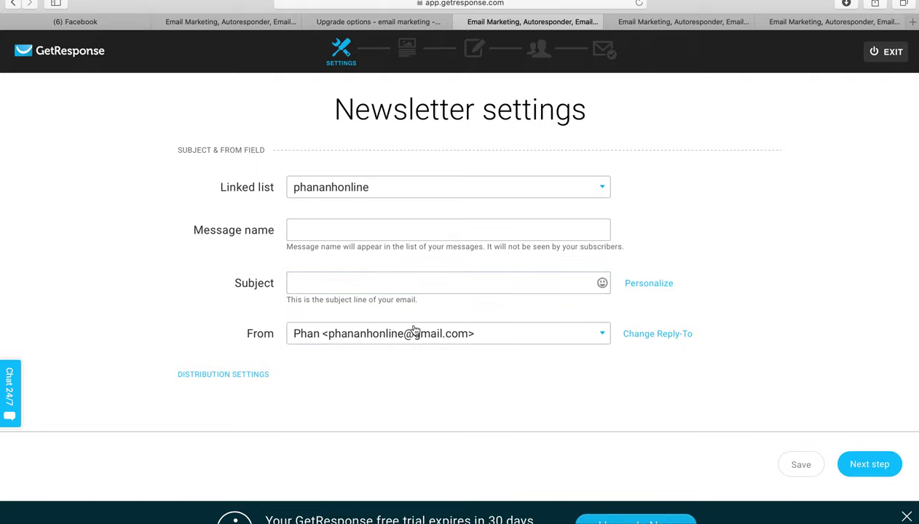
{"action": "left_click", "coordinate": [367, 284]}
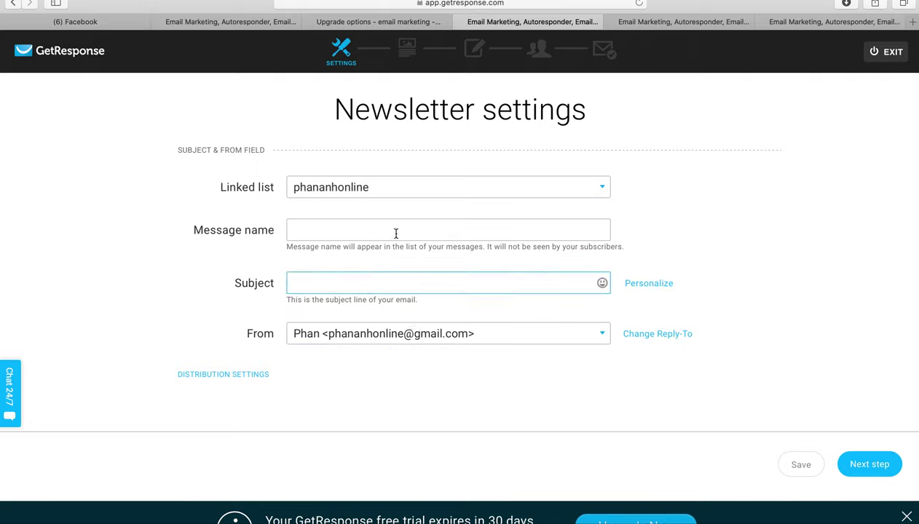
Name the message "Testing", set its subject to "Khoá học Email Marketing Chuyên nghiệp" and proceed to the template selection.
{"action": "left_click", "coordinate": [354, 230]}
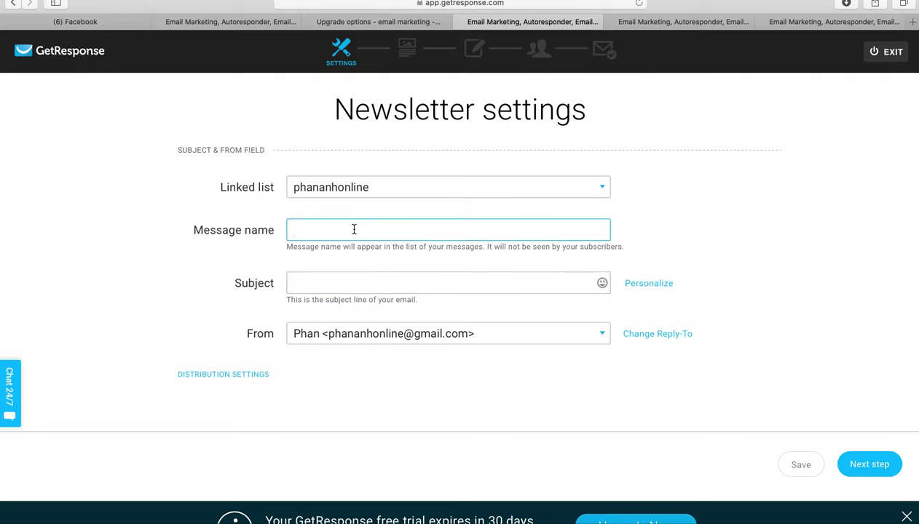
{"action": "type", "text": "Testing"}
{"action": "key", "text": "Tab"}
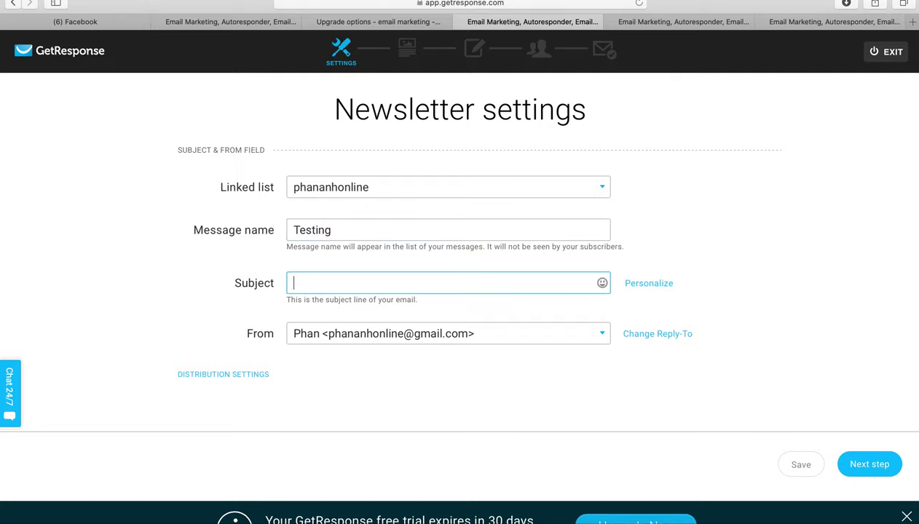
{"action": "type", "text": "Khoá hoc EMi"}
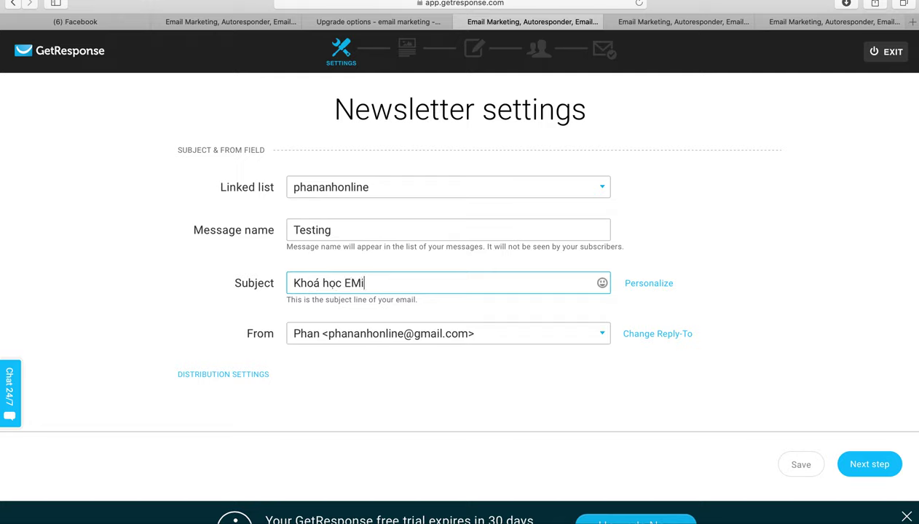
{"action": "type", "text": "ail Marketing"}
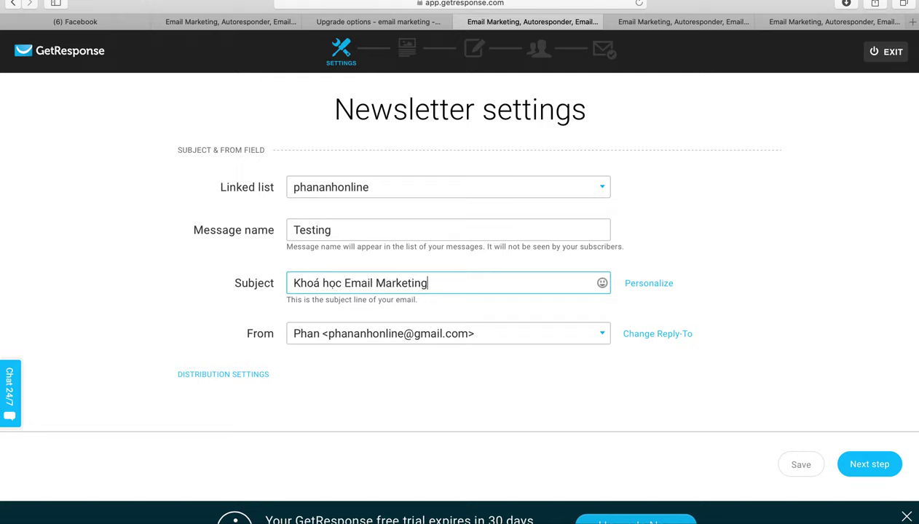
{"action": "type", "text": " Chuyên nghiệp"}
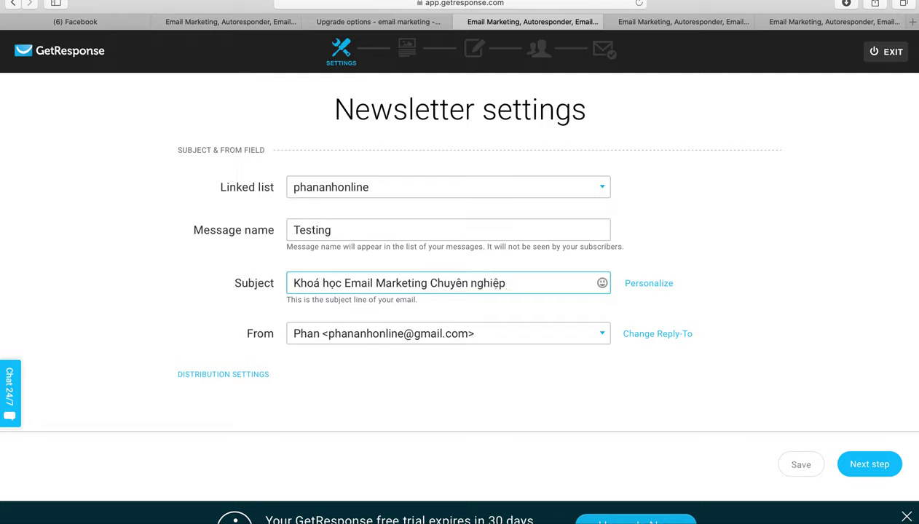
{"action": "left_click", "coordinate": [884, 469]}
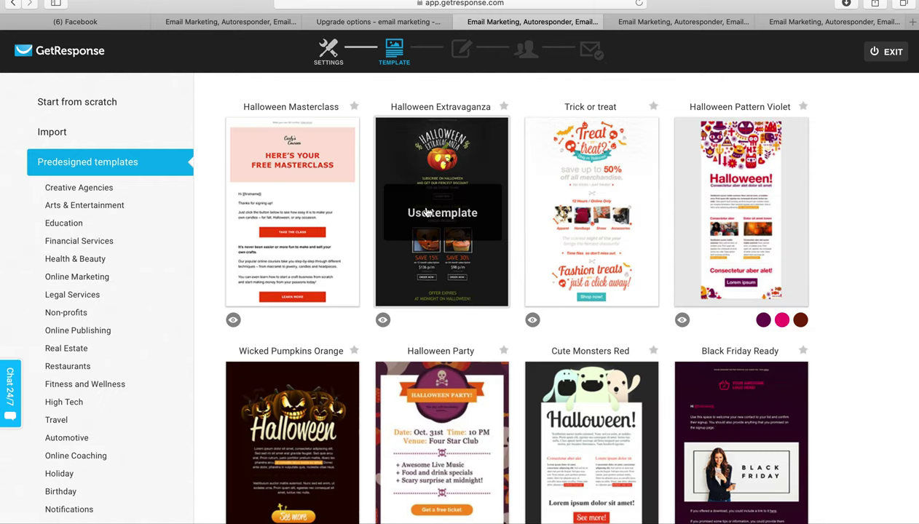
Browse the predesigned email templates, including those in the Education category.
{"action": "scroll", "coordinate": [511, 207], "scroll_direction": "down", "scroll_amount": 5}
{"action": "scroll", "coordinate": [156, 205], "scroll_direction": "up", "scroll_amount": 4}
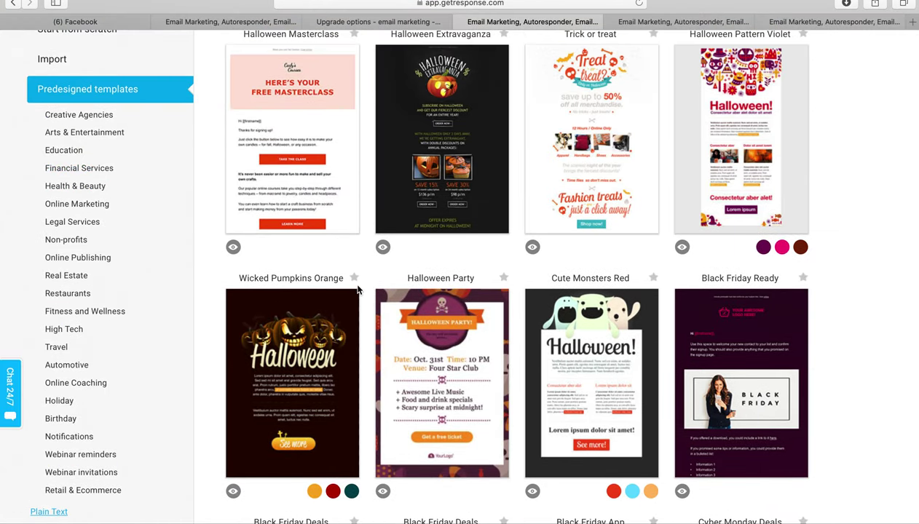
{"action": "mouse_move", "coordinate": [558, 317]}
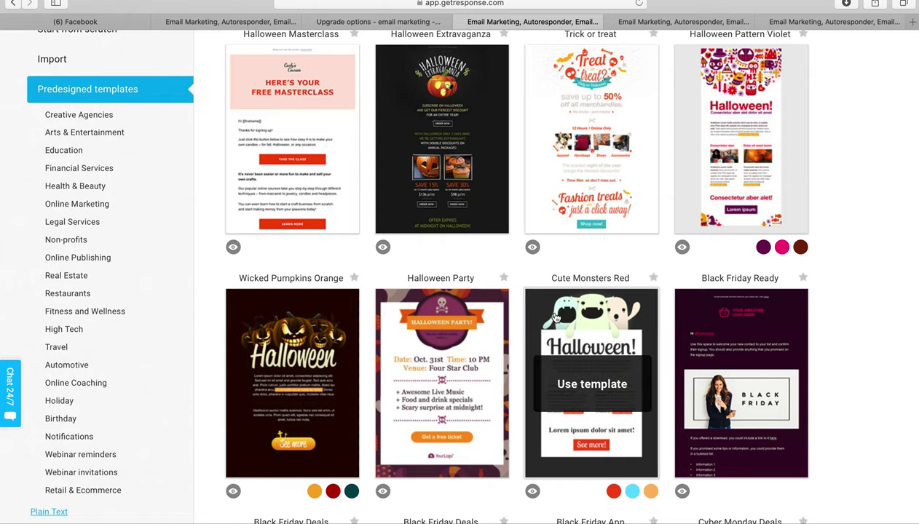
{"action": "left_click", "coordinate": [48, 155]}
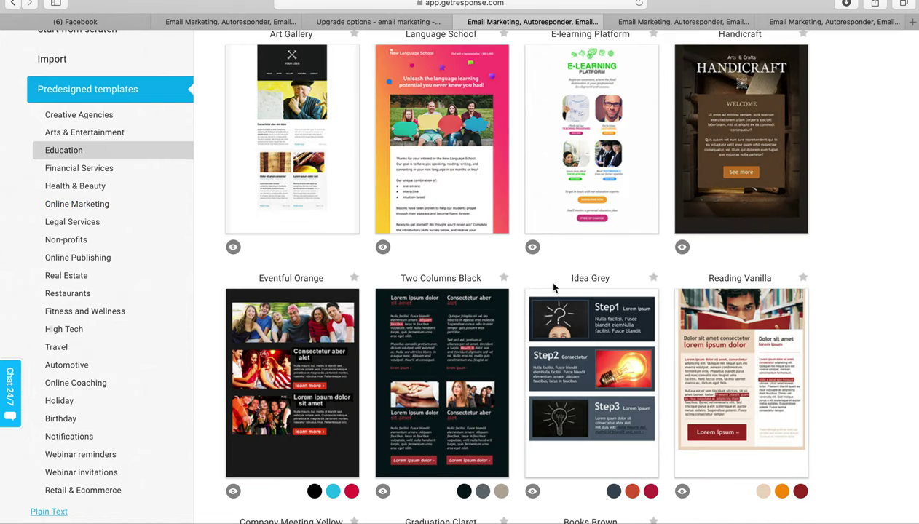
{"action": "scroll", "coordinate": [553, 289], "scroll_direction": "down", "scroll_amount": 3}
{"action": "scroll", "coordinate": [554, 287], "scroll_direction": "down", "scroll_amount": 5}
{"action": "scroll", "coordinate": [554, 287], "scroll_direction": "up", "scroll_amount": 5}
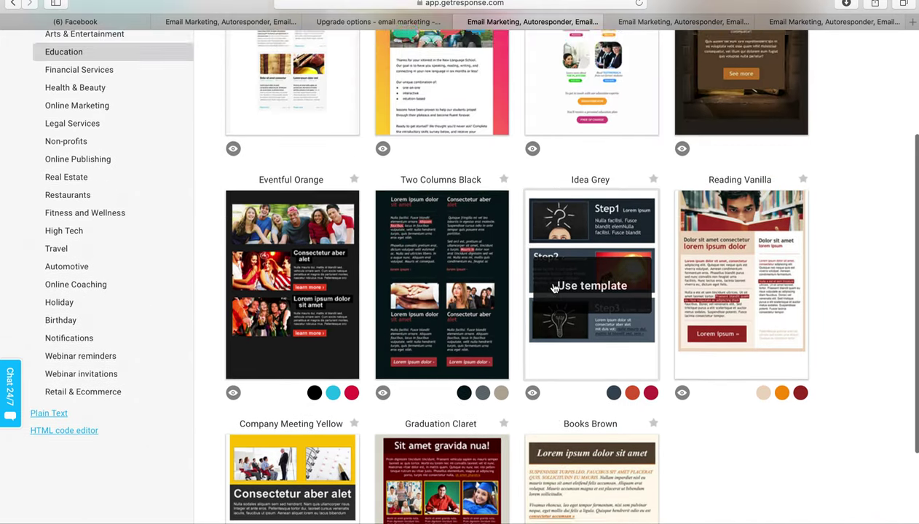
{"action": "scroll", "coordinate": [553, 287], "scroll_direction": "up", "scroll_amount": 3}
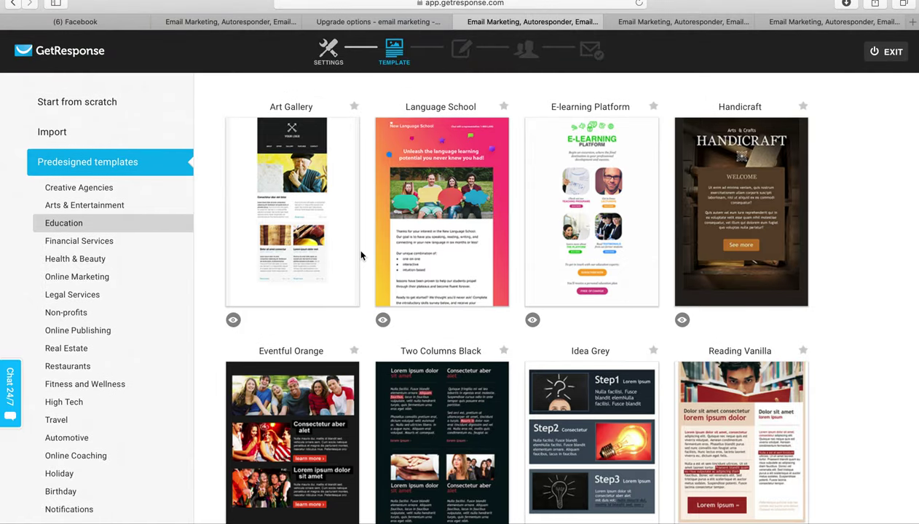
Show the Creative Agencies templates and use the Industry Conference template for the newsletter.
{"action": "left_click", "coordinate": [102, 188]}
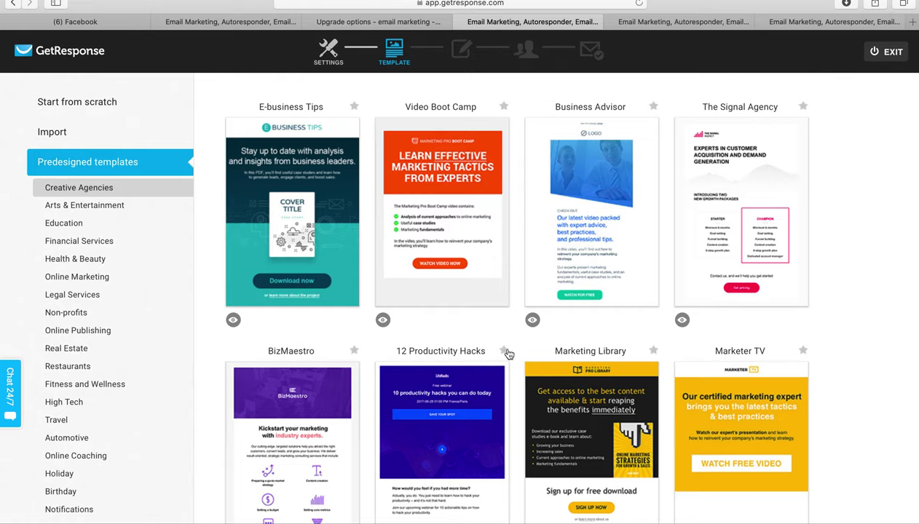
{"action": "scroll", "coordinate": [657, 272], "scroll_direction": "down", "scroll_amount": 3}
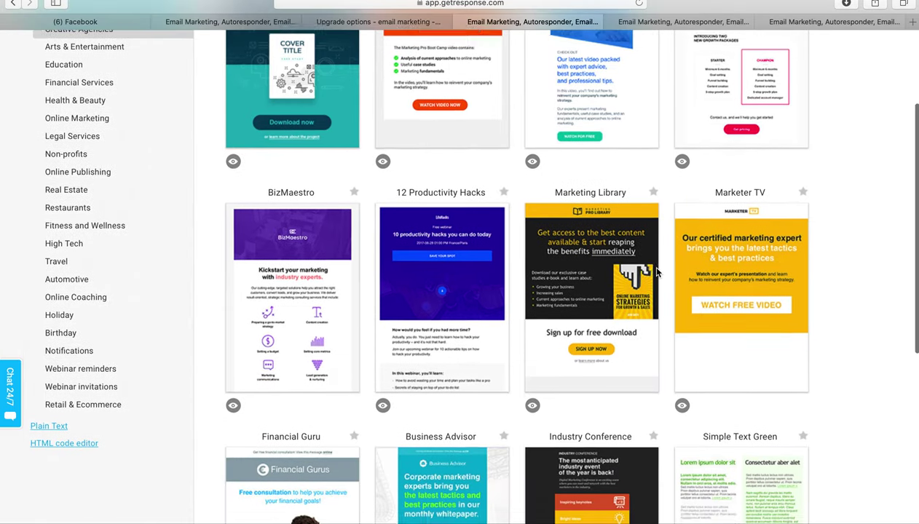
{"action": "scroll", "coordinate": [656, 272], "scroll_direction": "down", "scroll_amount": 4}
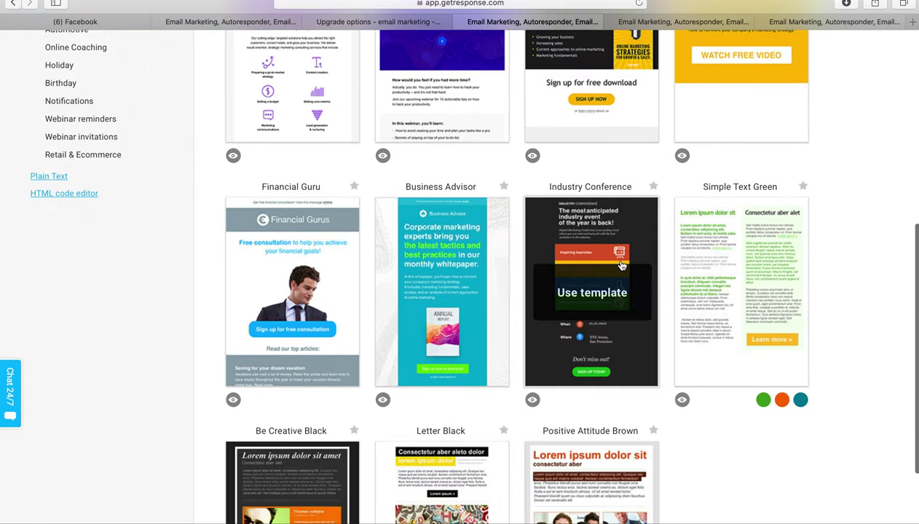
{"action": "scroll", "coordinate": [620, 266], "scroll_direction": "down", "scroll_amount": 3}
{"action": "scroll", "coordinate": [603, 248], "scroll_direction": "up", "scroll_amount": 2}
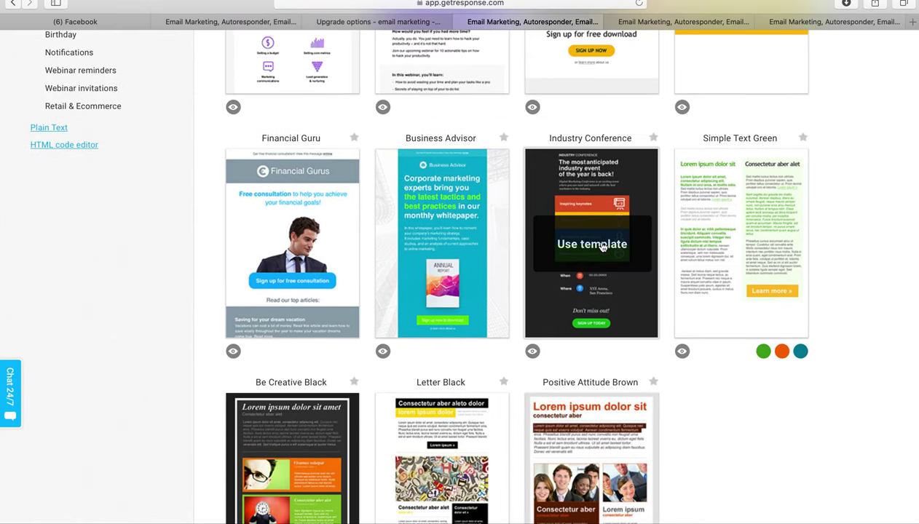
{"action": "left_click", "coordinate": [602, 247]}
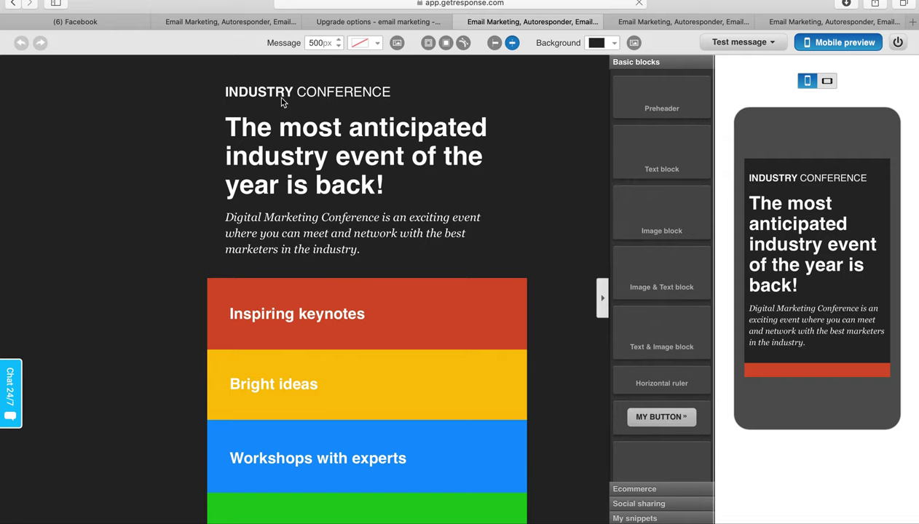
Replace the "INDUSTRY CONFERENCE" heading at the start of the message with "KHOÁ HỌC EMAIL MARKETING".
{"action": "left_click", "coordinate": [276, 94]}
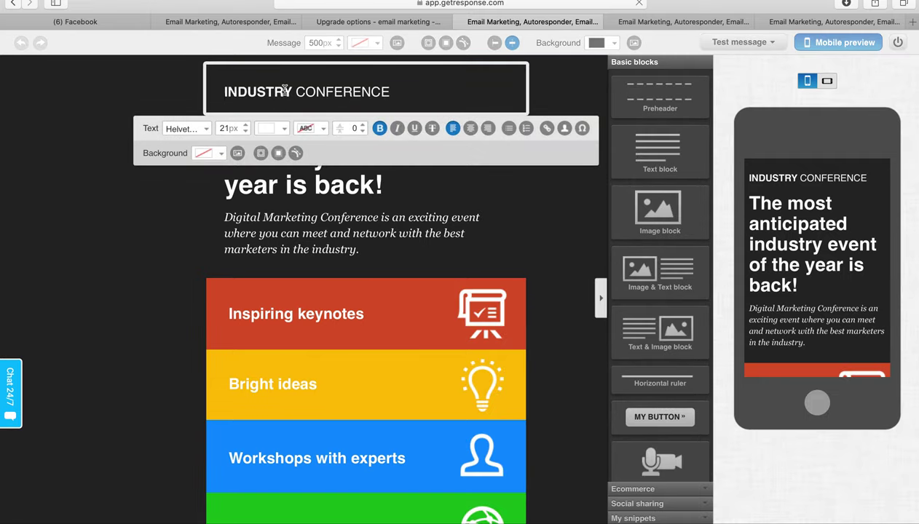
{"action": "left_click", "coordinate": [404, 91]}
{"action": "left_click_drag", "start_coordinate": [396, 92], "coordinate": [205, 88]}
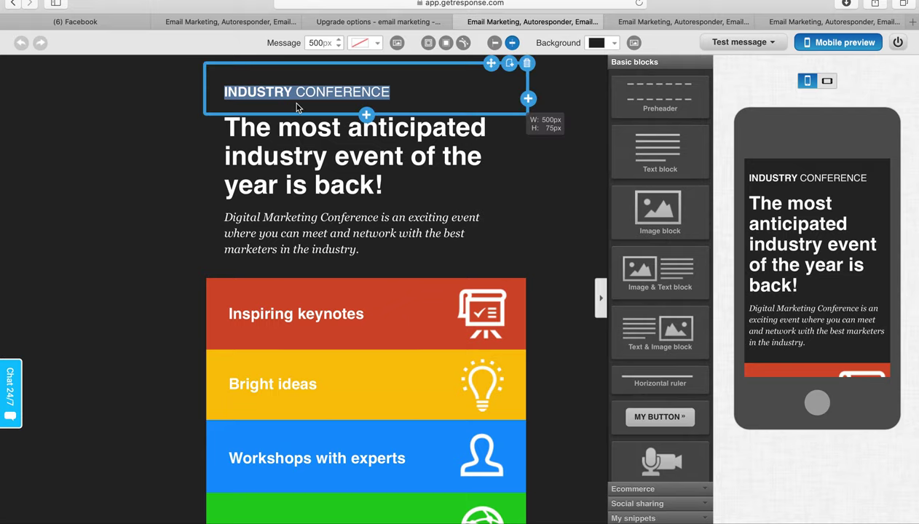
{"action": "left_click", "coordinate": [391, 88]}
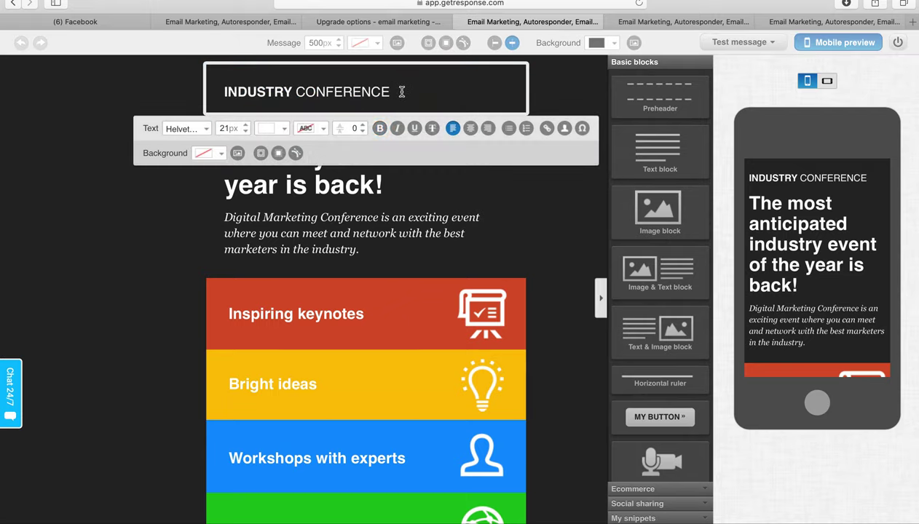
{"action": "left_click_drag", "start_coordinate": [218, 93], "coordinate": [478, 86]}
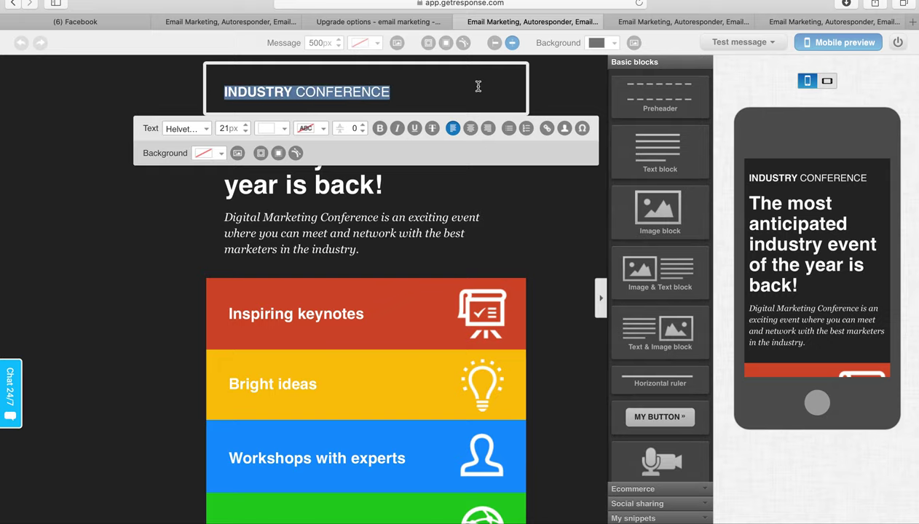
{"action": "type", "text": "KHOÁ HỌC EMAI"}
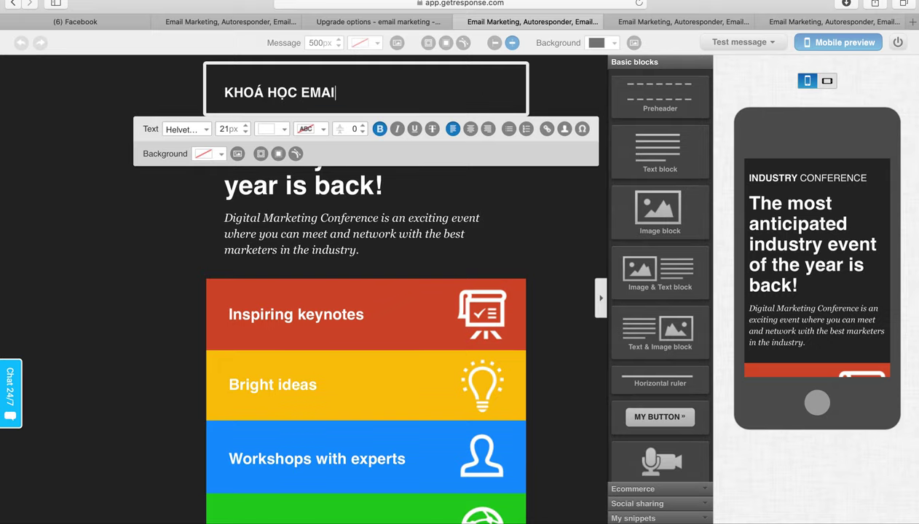
{"action": "type", "text": "L MARKETING"}
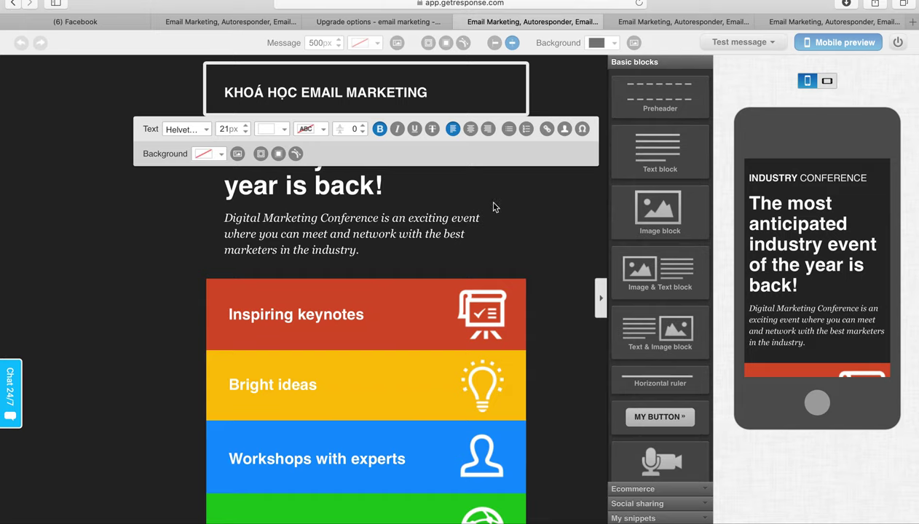
{"action": "left_click", "coordinate": [419, 248]}
Replace the large headline with "TRỞ THÀNH CHUYÊN GIA EMAIL MARKETING NGAY LẬP TỨC SAU KHOÁ HỌC".
{"action": "double_click", "coordinate": [324, 131]}
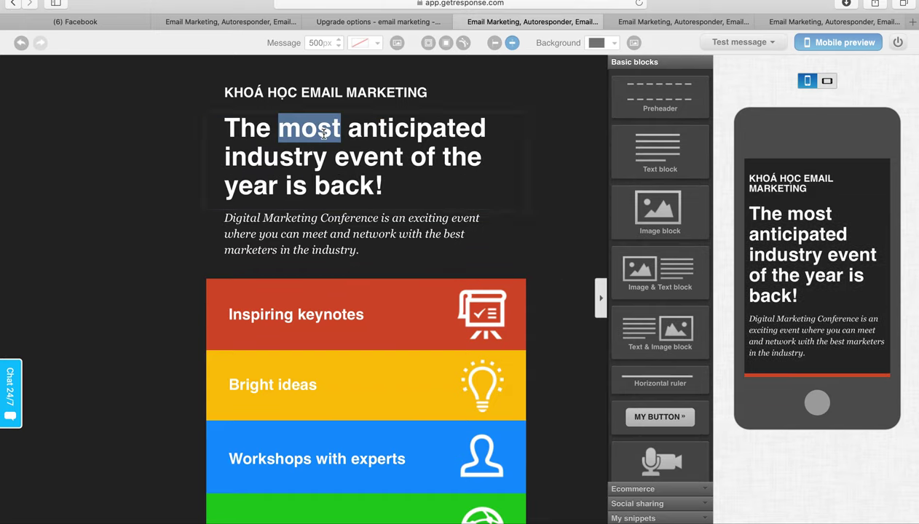
{"action": "left_click", "coordinate": [324, 132]}
{"action": "type", "text": "TRỞ THÀNH"}
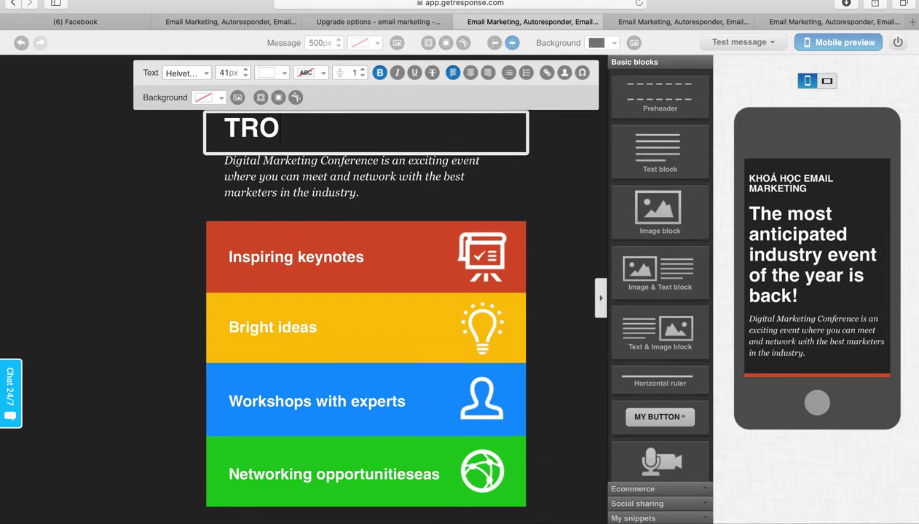
{"action": "type", "text": " CHUY"}
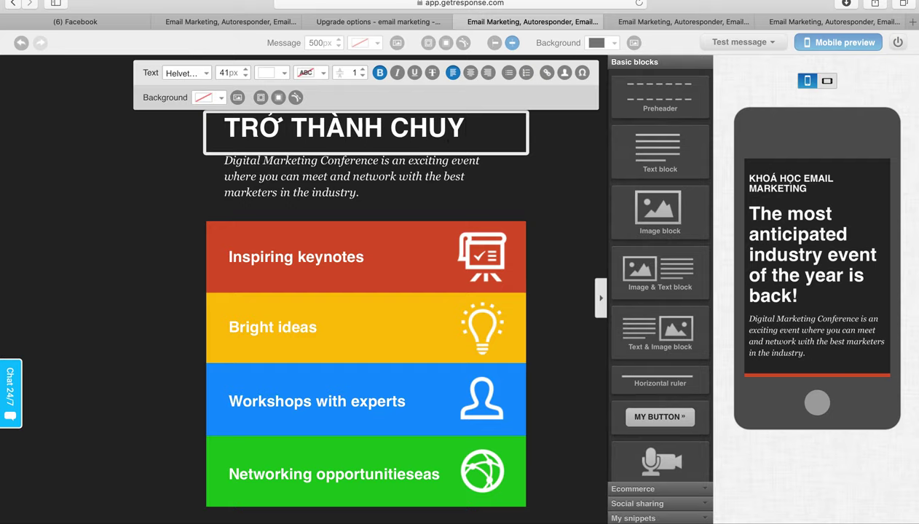
{"action": "type", "text": "ÊN GIA EMAIL MARKETING"}
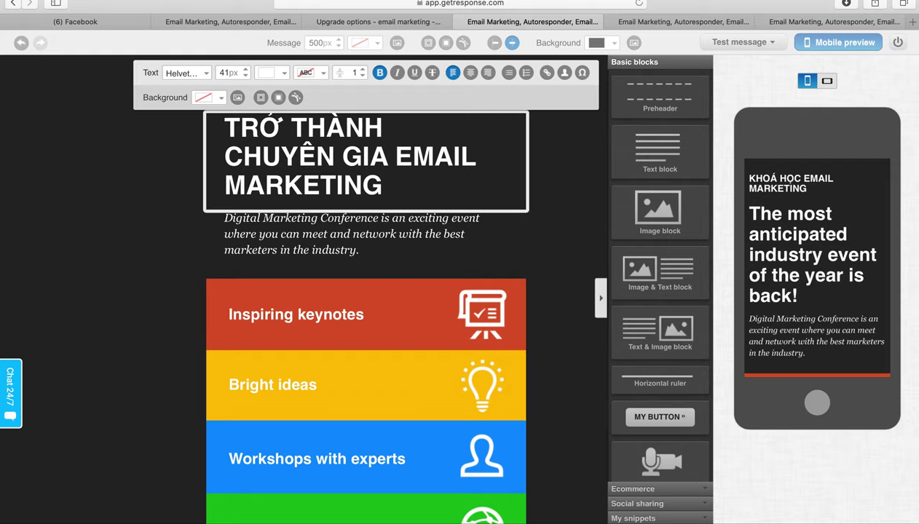
{"action": "type", "text": " NGAY LẬP T"}
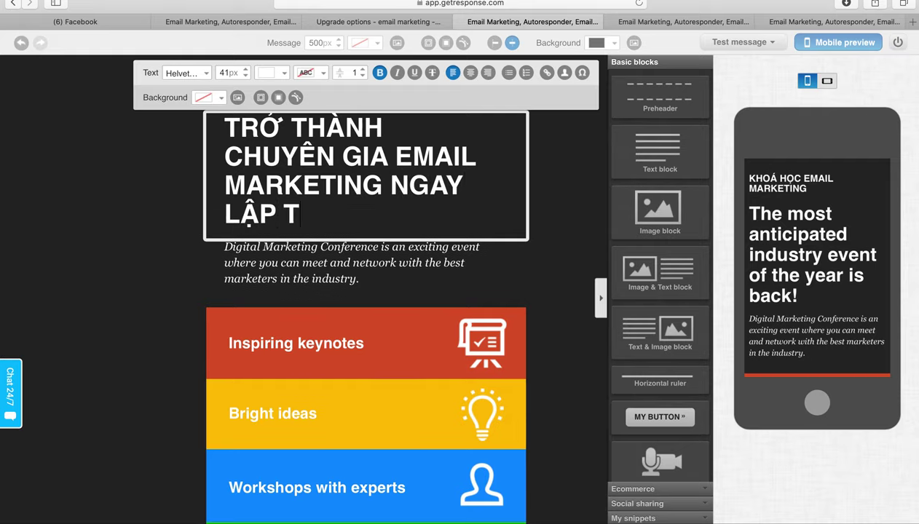
{"action": "type", "text": "ƯCs SAU KHOAS OHC"}
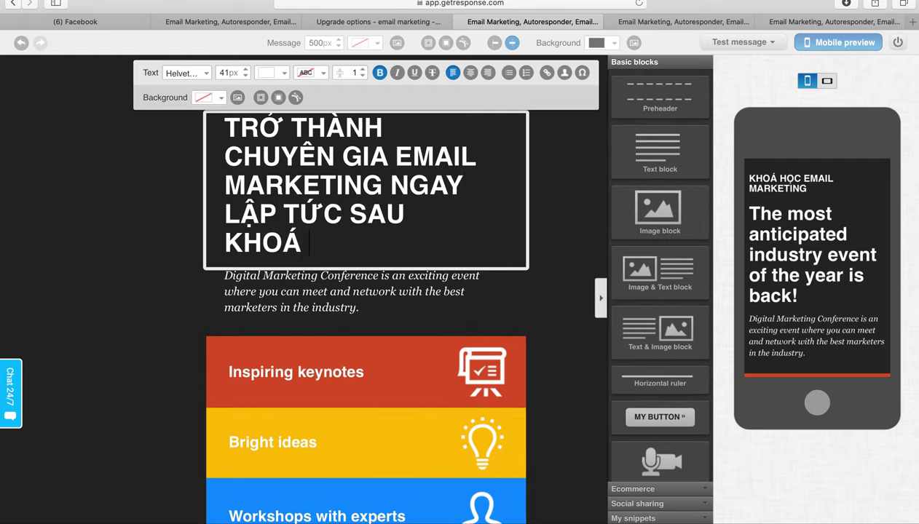
{"action": "key", "text": "BackSpace"}
{"action": "key", "text": "BackSpace"}
{"action": "key", "text": "BackSpace"}
{"action": "type", "text": "HOCJ"}
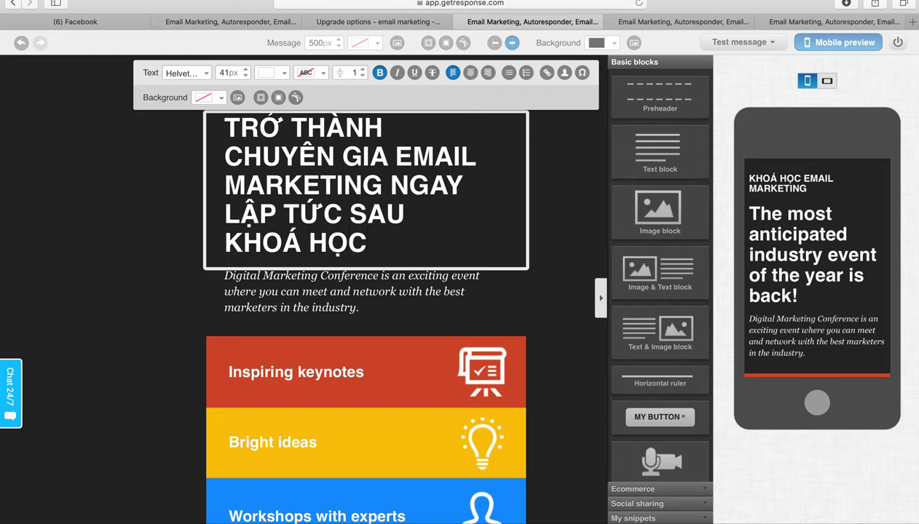
Replace the italic description beneath the headline with "HỌC PHÍ RẺ CHIR BẰNG BÁT PHỞ".
{"action": "left_click", "coordinate": [290, 305]}
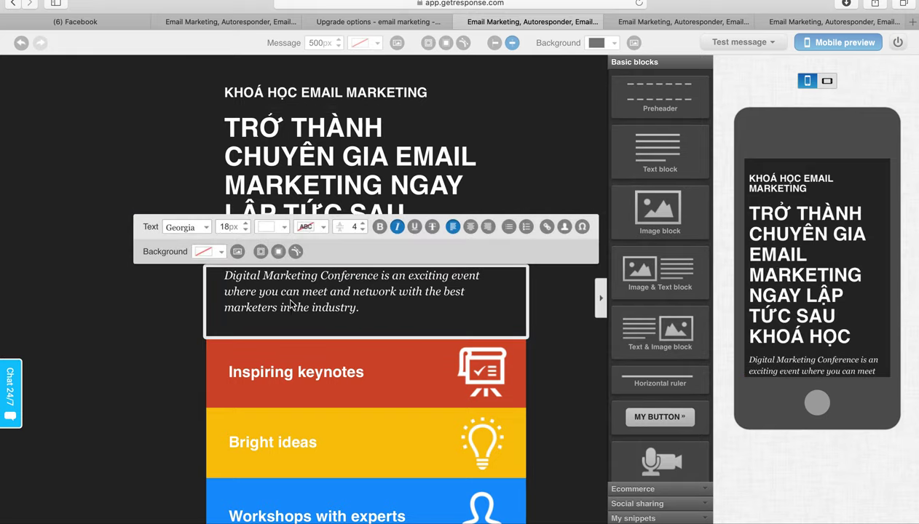
{"action": "triple_click", "coordinate": [290, 300]}
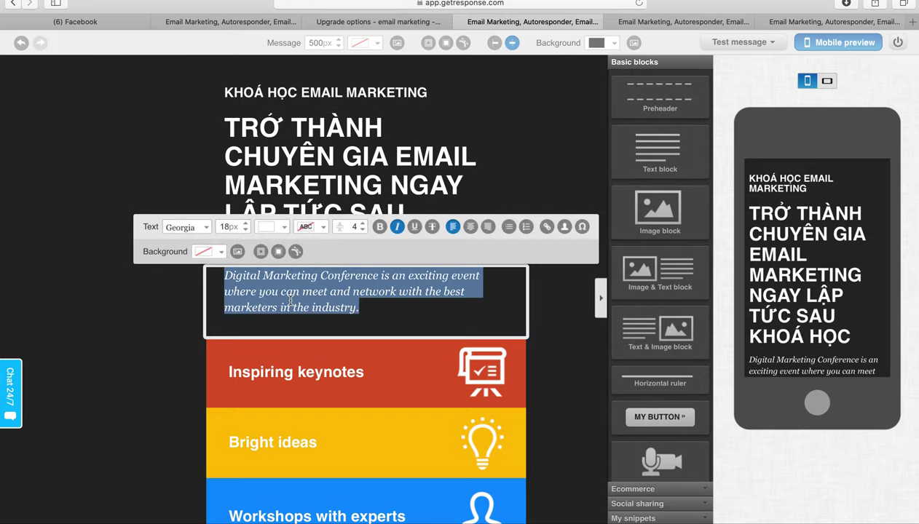
{"action": "type", "text": "HOC"}
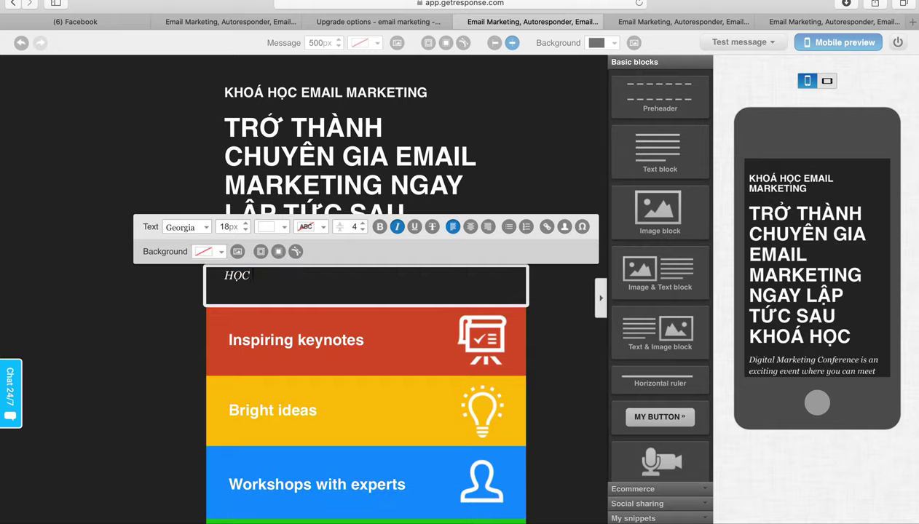
{"action": "type", "text": " PHI"}
{"action": "type", "text": " RẺ CH"}
{"action": "type", "text": "IR BẰNG"}
{"action": "type", "text": " BÁT P"}
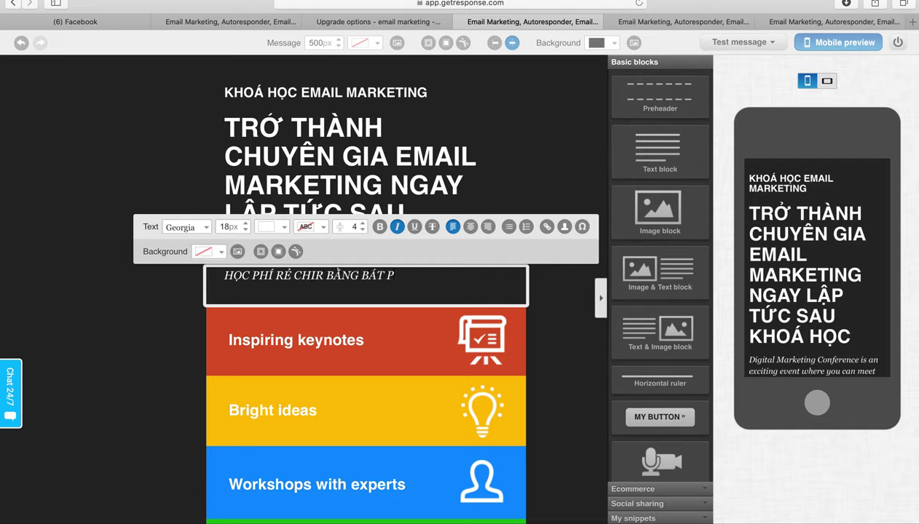
{"action": "type", "text": "HƠ"}
{"action": "left_click", "coordinate": [156, 349]}
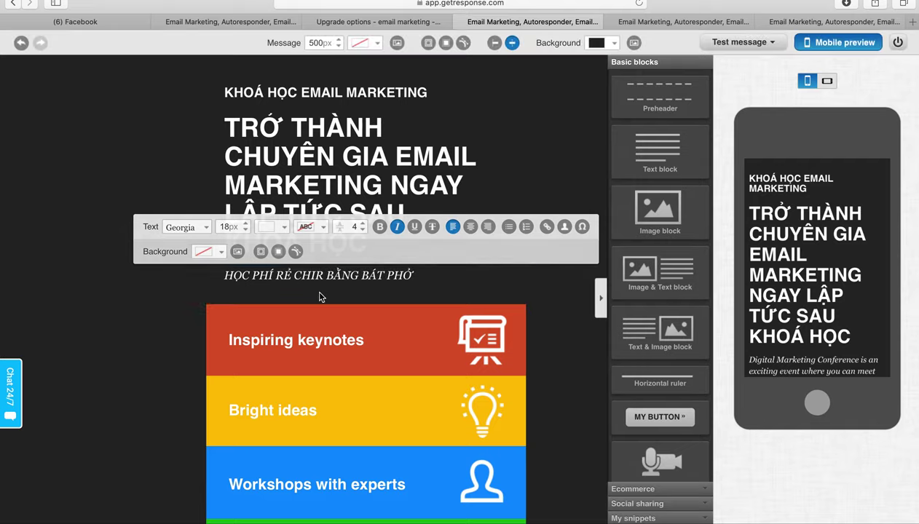
Correct the misspelled word "CHIR" in the italic description to "CHỈ".
{"action": "double_click", "coordinate": [319, 278]}
{"action": "left_click", "coordinate": [320, 279]}
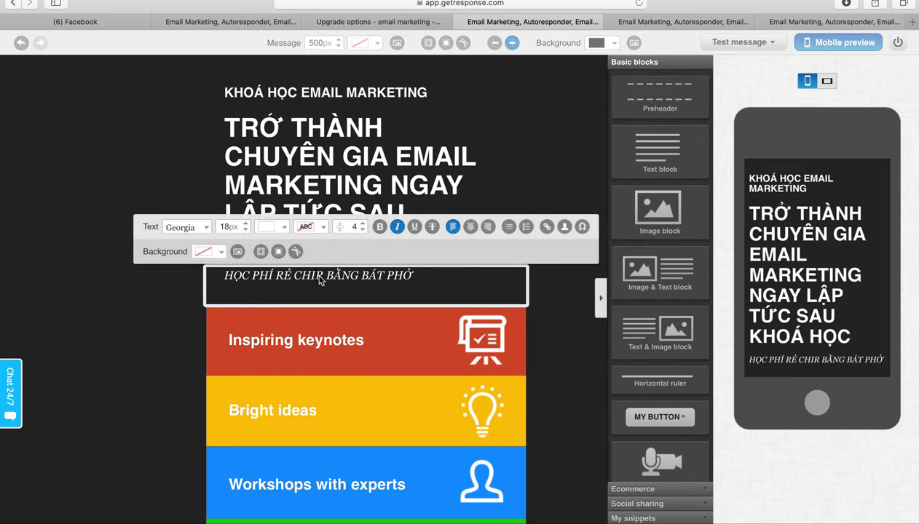
{"action": "key", "text": "BackSpace"}
{"action": "key", "text": "BackSpace"}
{"action": "type", "text": "Ỉ"}
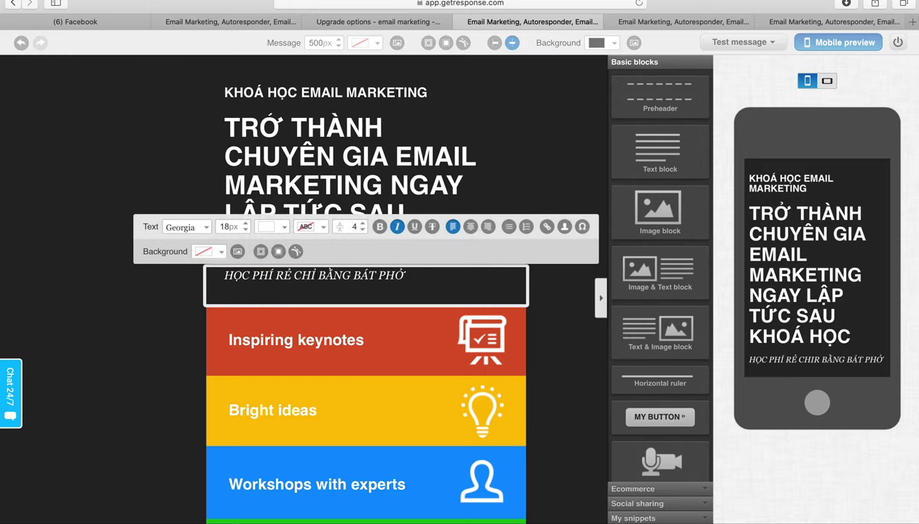
Replace the "Inspiring keynotes" text in the red block with "HƯỚNG DẪN TRỰC TIẾP".
{"action": "left_click", "coordinate": [331, 352]}
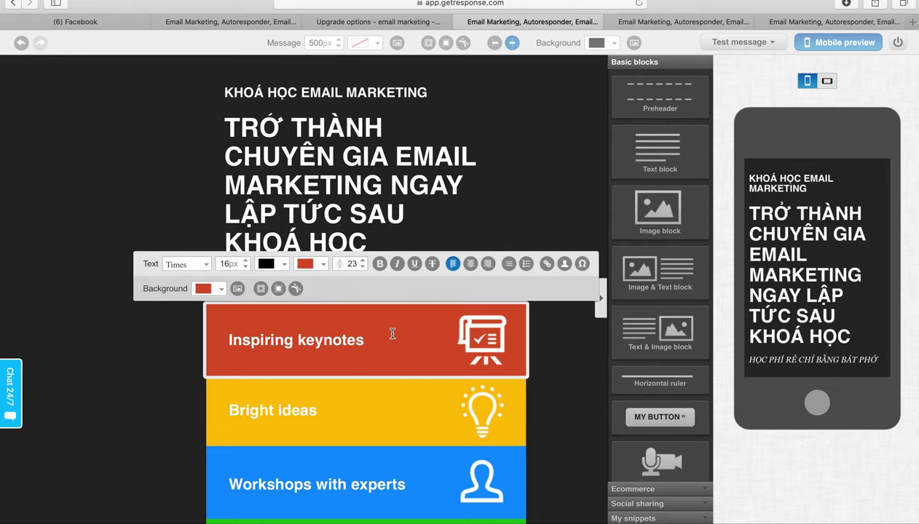
{"action": "left_click_drag", "start_coordinate": [371, 342], "coordinate": [227, 341]}
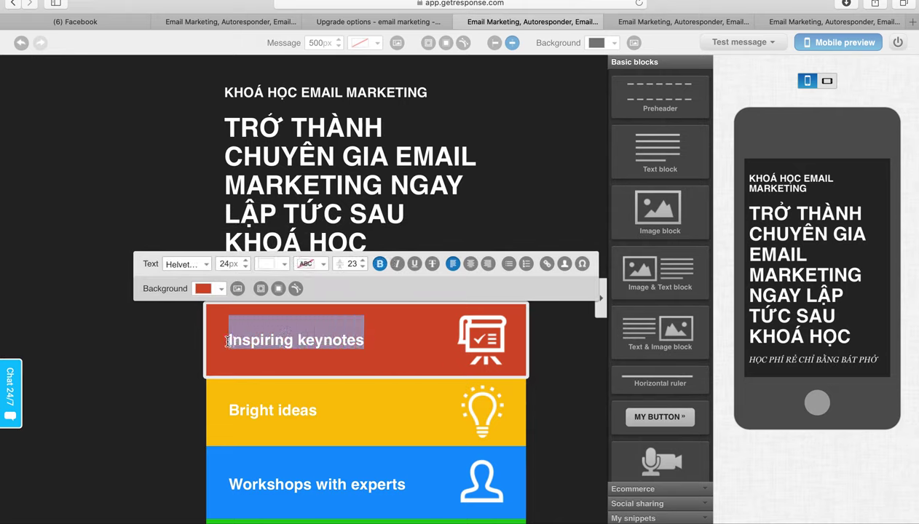
{"action": "type", "text": "HƯỚNG DẪN"}
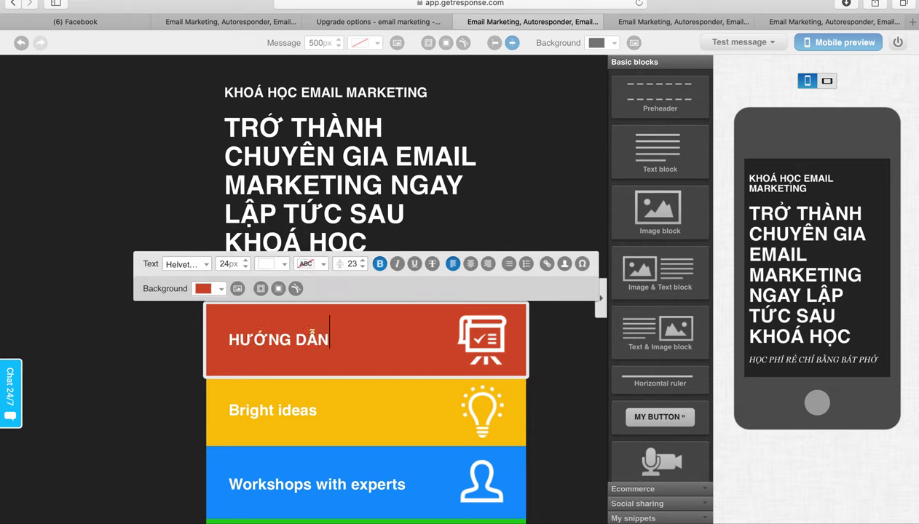
{"action": "type", "text": " TRỰC ITEPE"}
{"action": "key", "text": "BackSpace"}
{"action": "key", "text": "BackSpace"}
{"action": "key", "text": "BackSpace"}
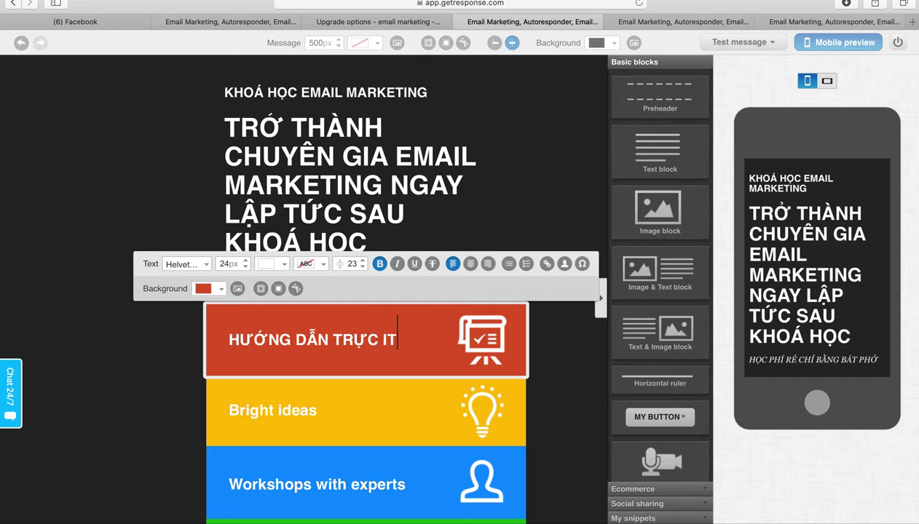
{"action": "key", "text": "BackSpace"}
{"action": "key", "text": "BackSpace"}
{"action": "type", "text": "TIẾP"}
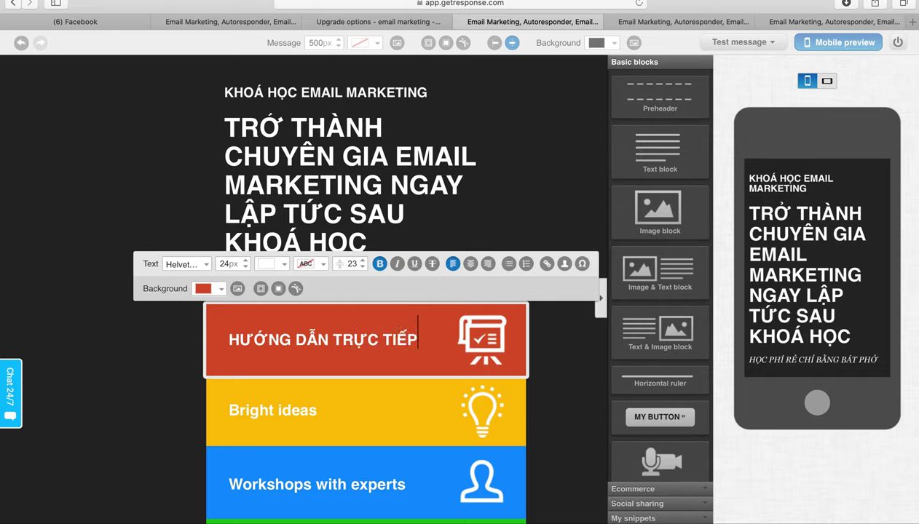
Replace the "Bright ideas" text in the yellow block with "HỌC ĐI HỌC LẠI VỚI GV".
{"action": "left_click", "coordinate": [225, 410]}
{"action": "left_click_drag", "start_coordinate": [225, 410], "coordinate": [328, 416]}
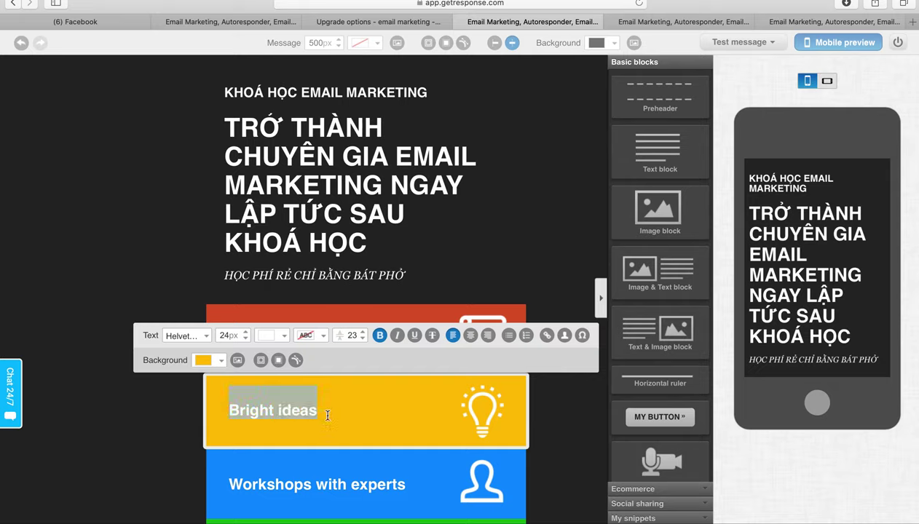
{"action": "type", "text": "HỌC ĐI HỌC LI"}
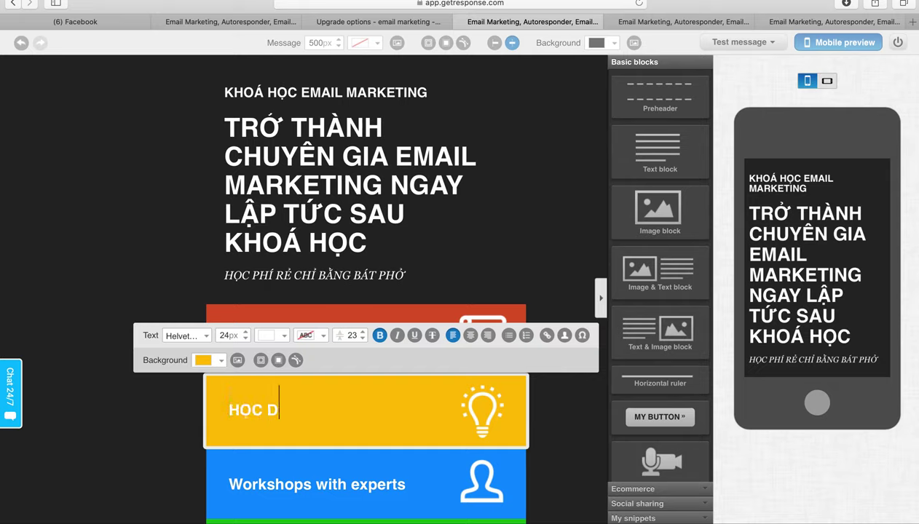
{"action": "type", "text": "ẠI "}
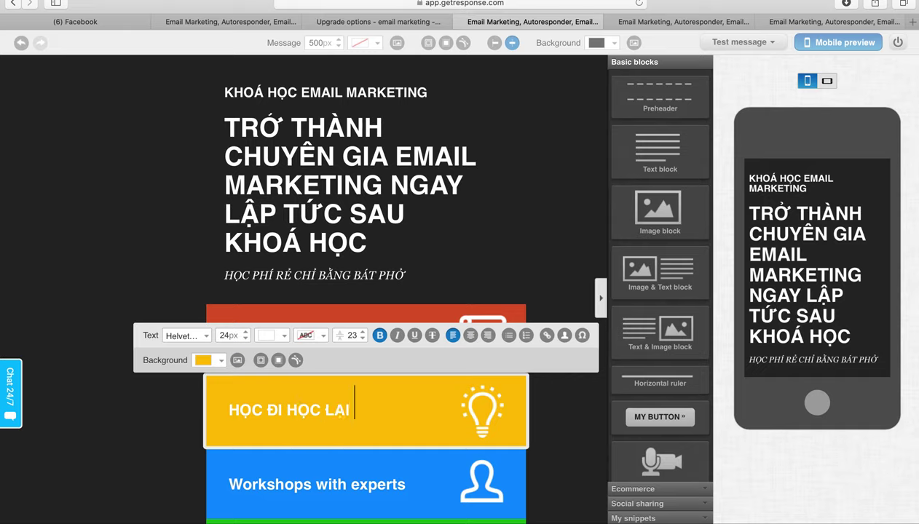
{"action": "type", "text": "VƠI GVỚI GV"}
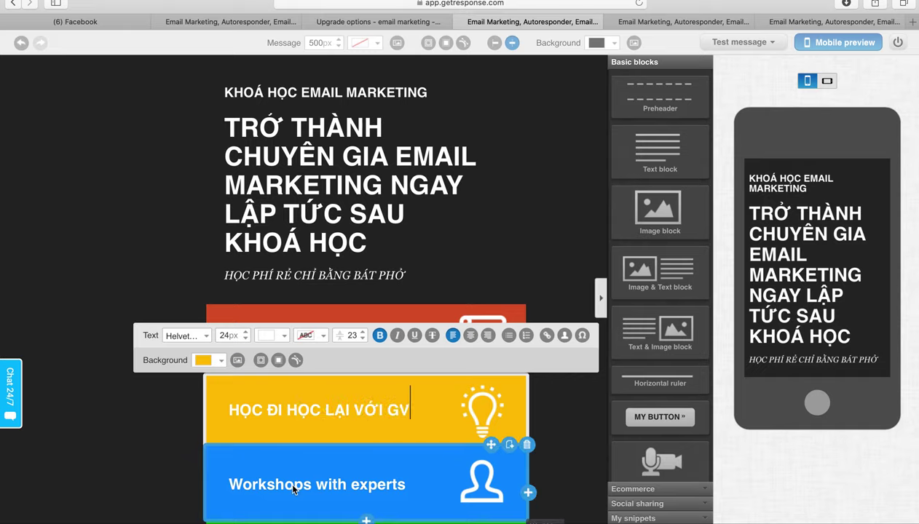
Replace the networking text in the green block with "TĂNG DOANH SỐ NHỜ EMAIL MARKETING CHUYÊN NGHIỆP".
{"action": "double_click", "coordinate": [288, 484]}
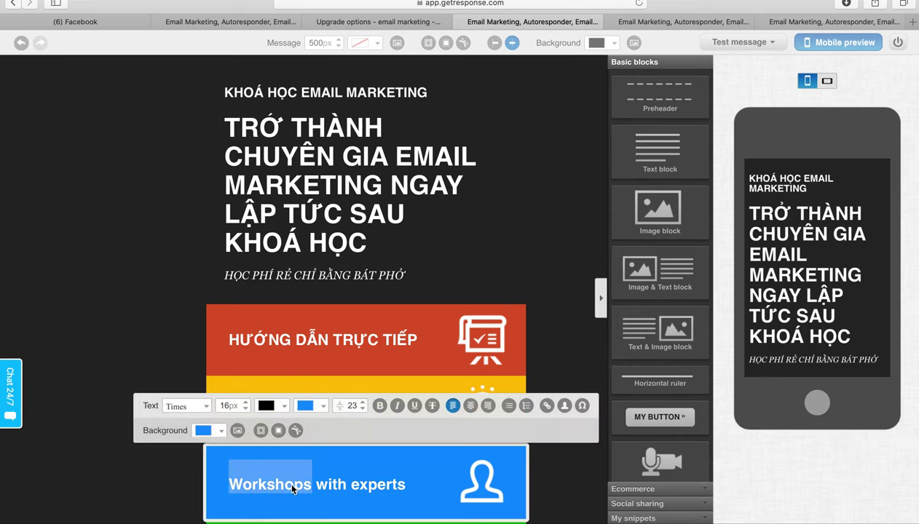
{"action": "scroll", "coordinate": [295, 470], "scroll_direction": "down", "scroll_amount": 3}
{"action": "scroll", "coordinate": [357, 398], "scroll_direction": "down", "scroll_amount": 3}
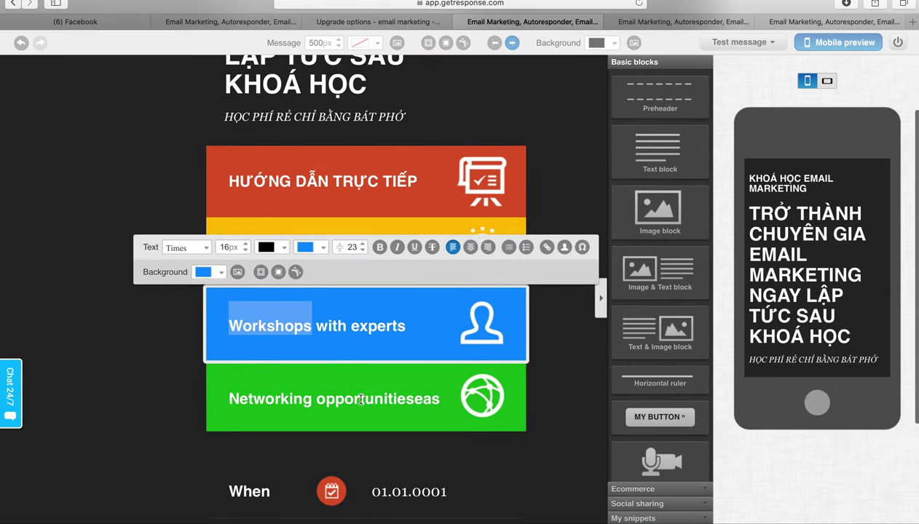
{"action": "double_click", "coordinate": [305, 384]}
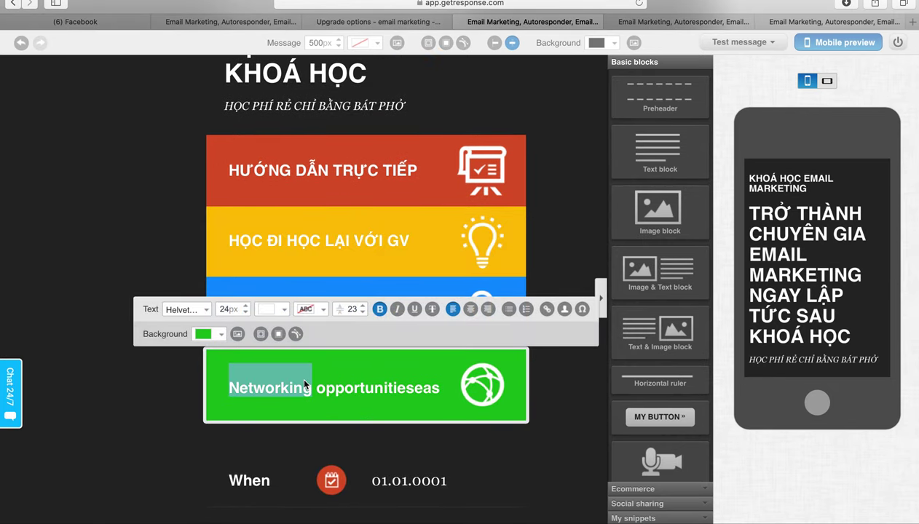
{"action": "key", "text": "Right"}
{"action": "left_click", "coordinate": [304, 386]}
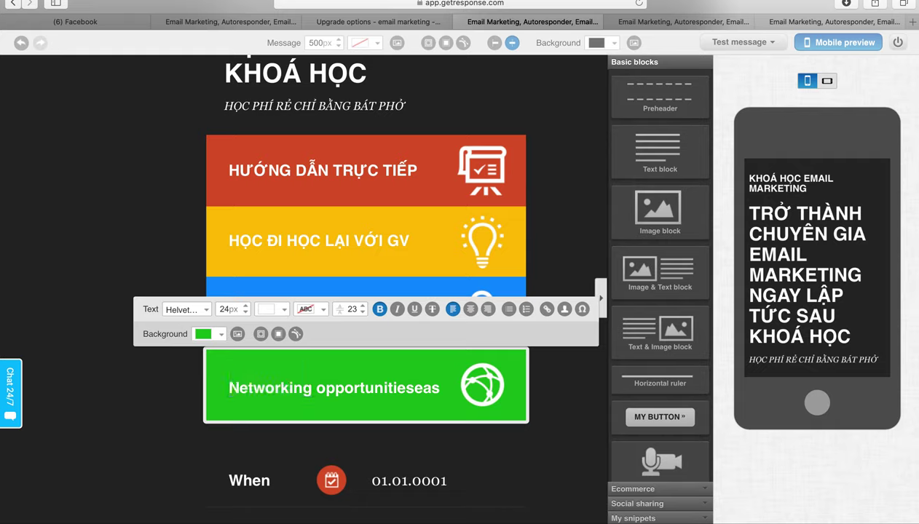
{"action": "key", "text": "shift+End"}
{"action": "type", "text": "T"}
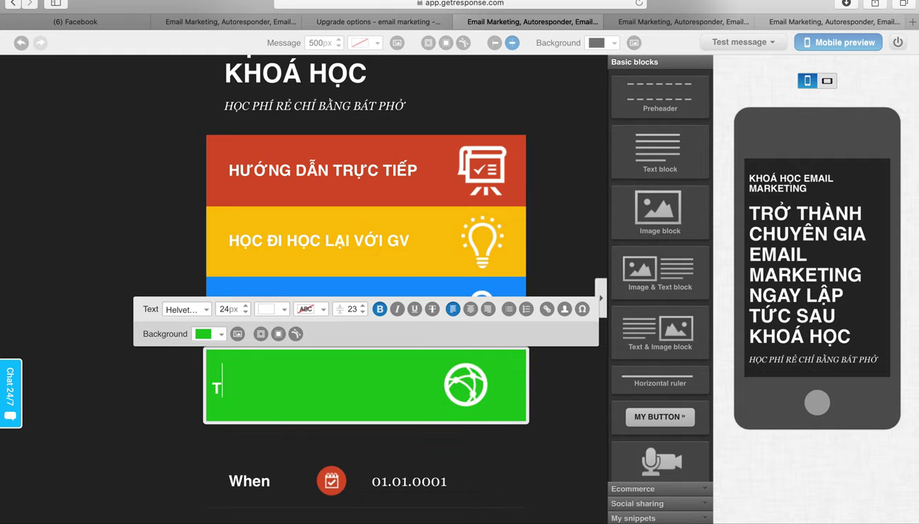
{"action": "type", "text": "ĂNG DOANH SỐ"}
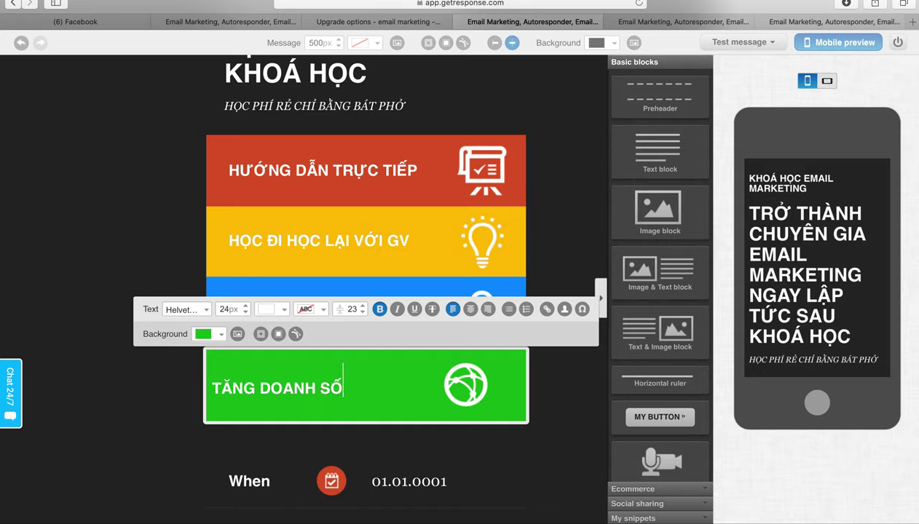
{"action": "type", "text": " NHỜ EMAI"}
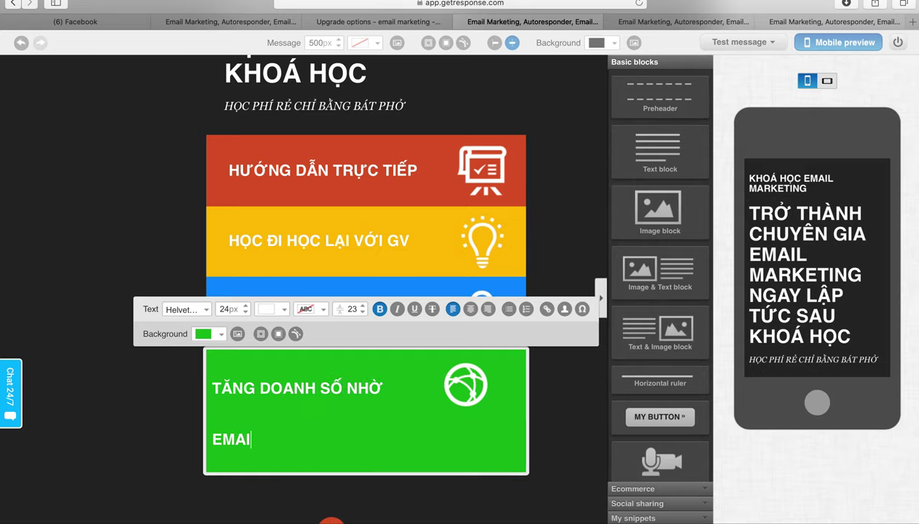
{"action": "type", "text": "L MARK"}
{"action": "key", "text": "BackSpace"}
{"action": "key", "text": "BackSpace"}
{"action": "key", "text": "BackSpace"}
{"action": "key", "text": "BackSpace"}
{"action": "type", "text": "MARKETING "}
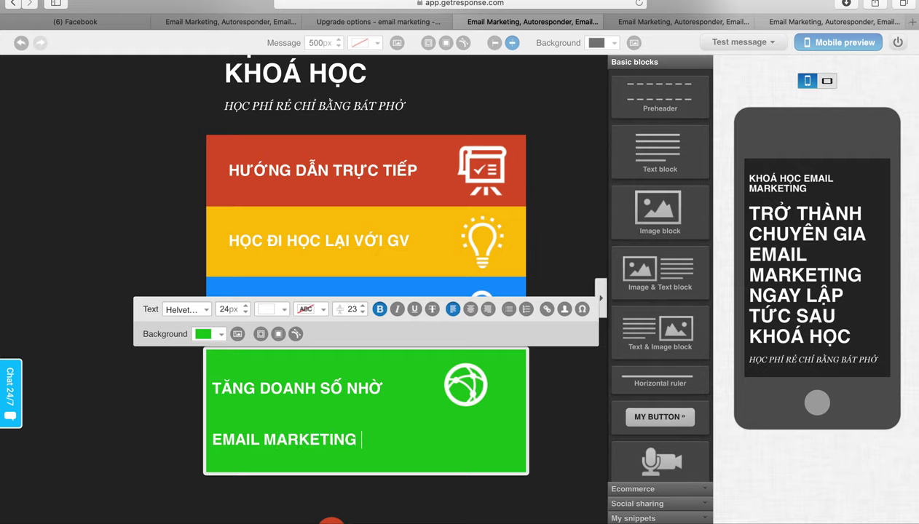
{"action": "type", "text": "CHUYÊN NGHIỆP"}
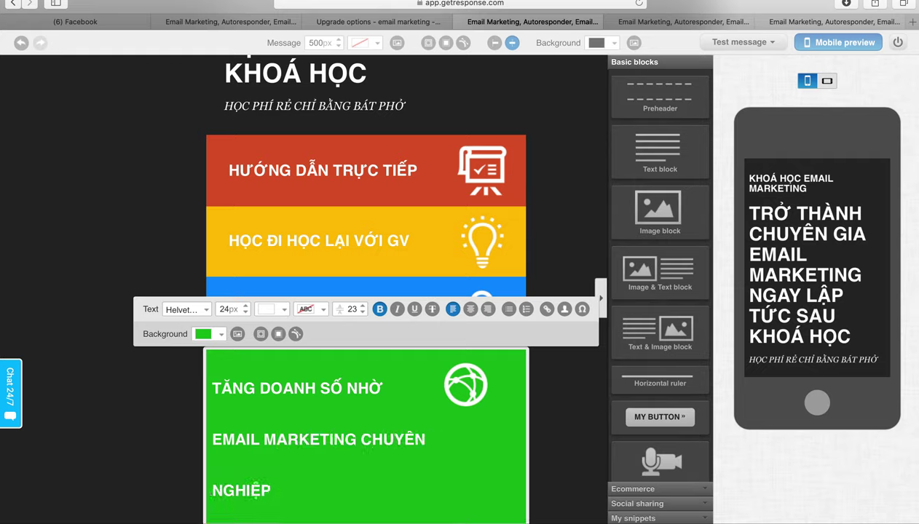
{"action": "left_click", "coordinate": [107, 375]}
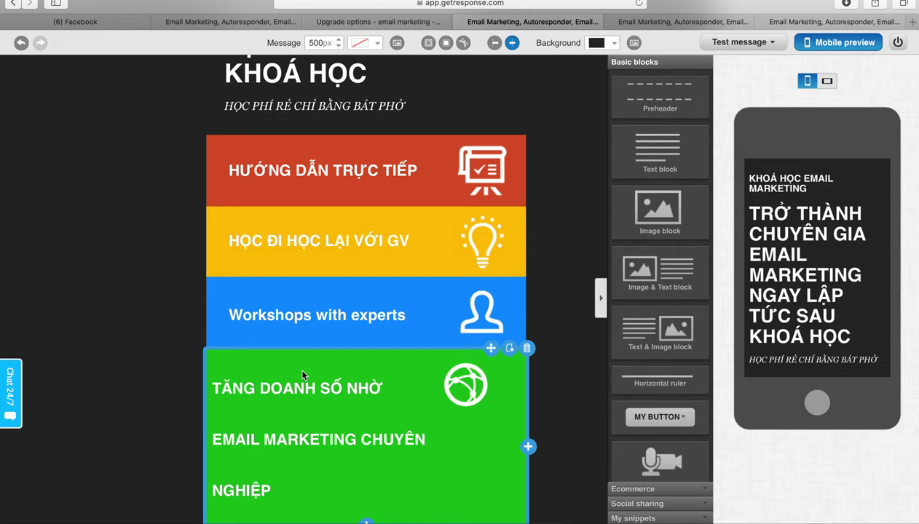
Shorten the green block's text by deleting the closing words "CHUYÊN NGHIỆP".
{"action": "double_click", "coordinate": [353, 429]}
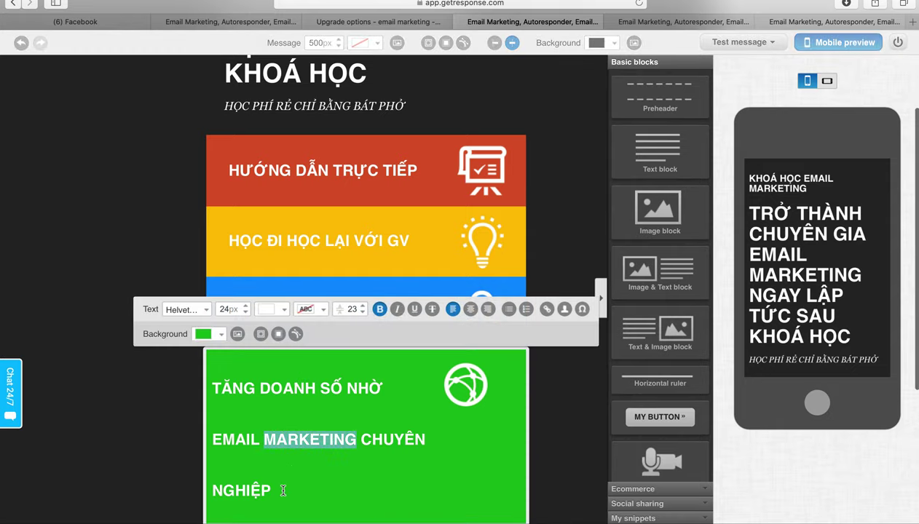
{"action": "key", "text": "super+a"}
{"action": "left_click", "coordinate": [222, 347]}
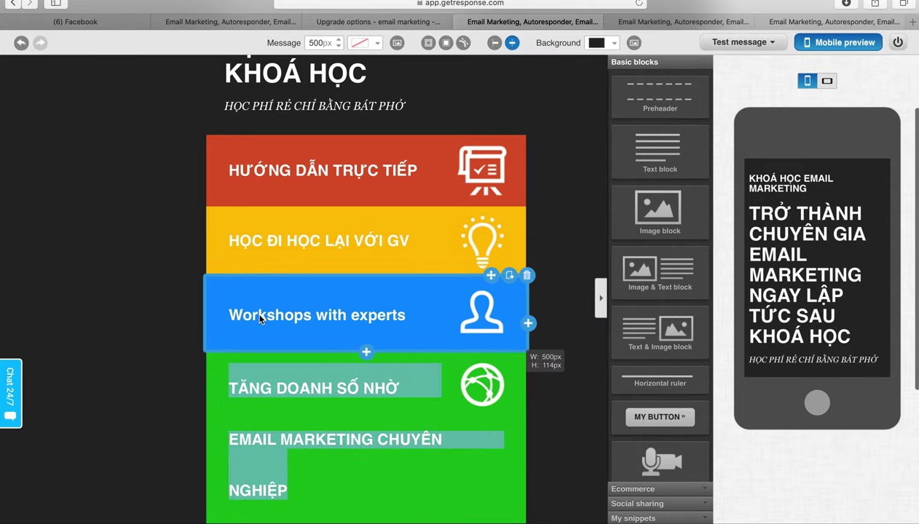
{"action": "left_click", "coordinate": [344, 370]}
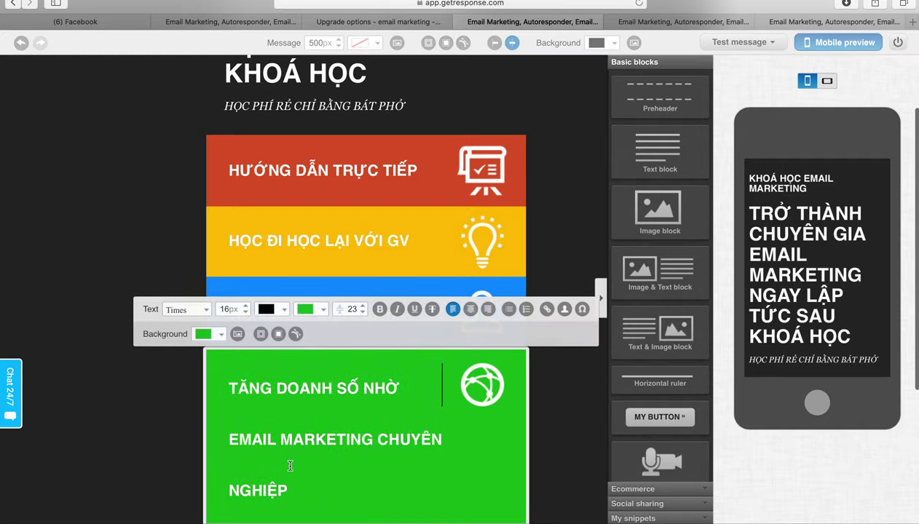
{"action": "left_click_drag", "start_coordinate": [301, 490], "coordinate": [231, 492]}
{"action": "key", "text": "BackSpace"}
{"action": "key", "text": "BackSpace"}
{"action": "key", "text": "BackSpace"}
{"action": "key", "text": "BackSpace"}
{"action": "key", "text": "BackSpace"}
{"action": "key", "text": "BackSpace"}
{"action": "key", "text": "BackSpace"}
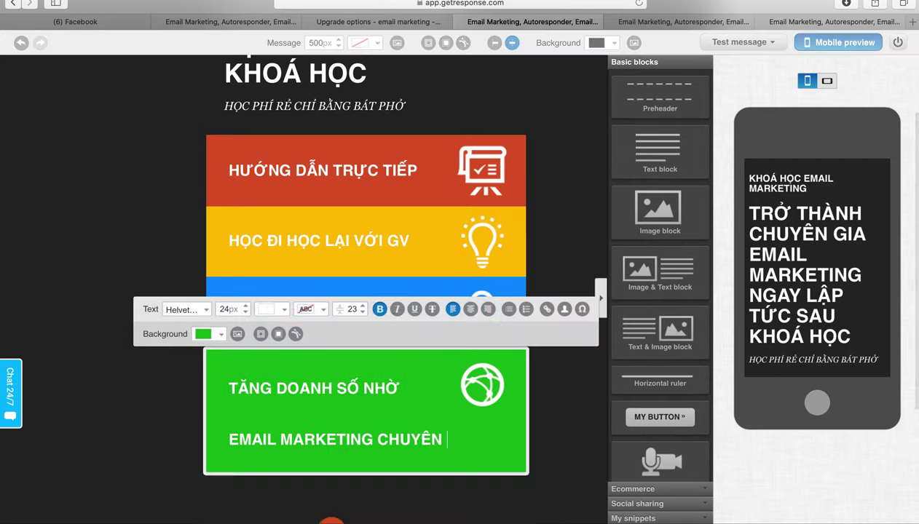
{"action": "key", "text": "BackSpace"}
{"action": "key", "text": "BackSpace"}
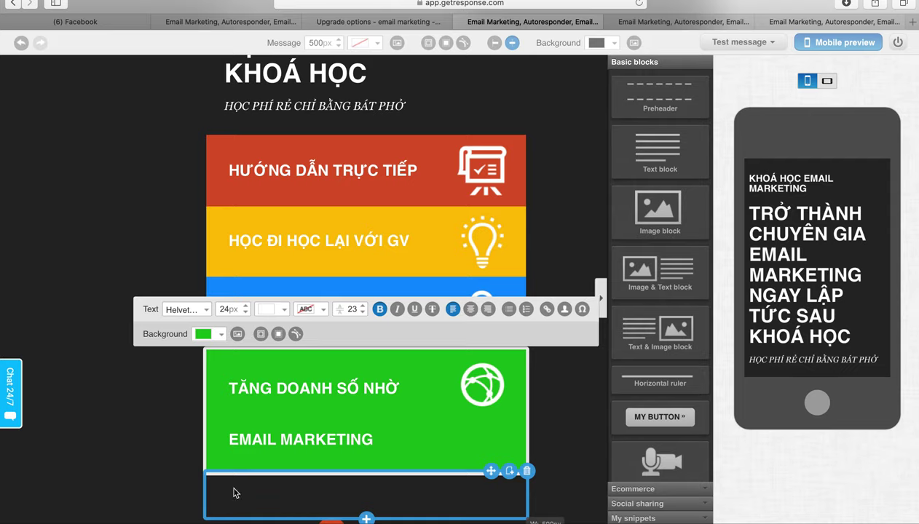
{"action": "left_click", "coordinate": [164, 420]}
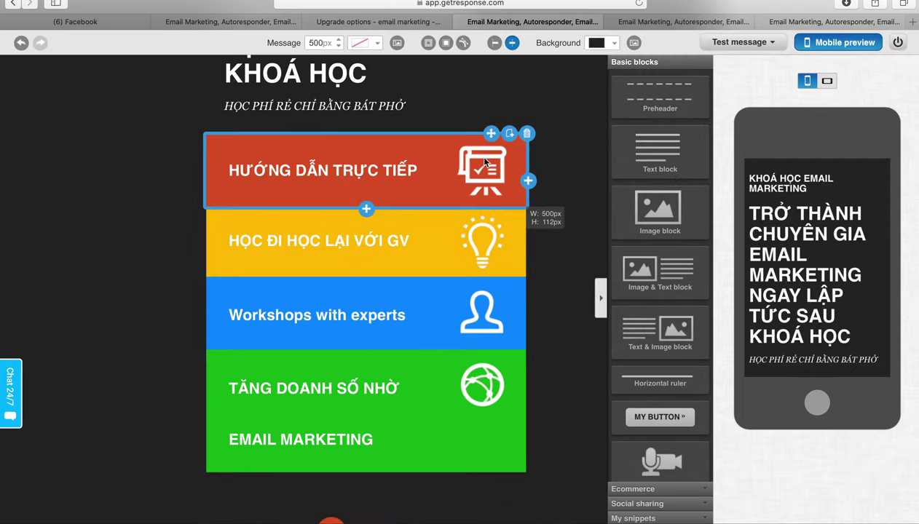
Run the SpamScore check on the message, review its results and close them.
{"action": "scroll", "coordinate": [332, 116], "scroll_direction": "up", "scroll_amount": 5}
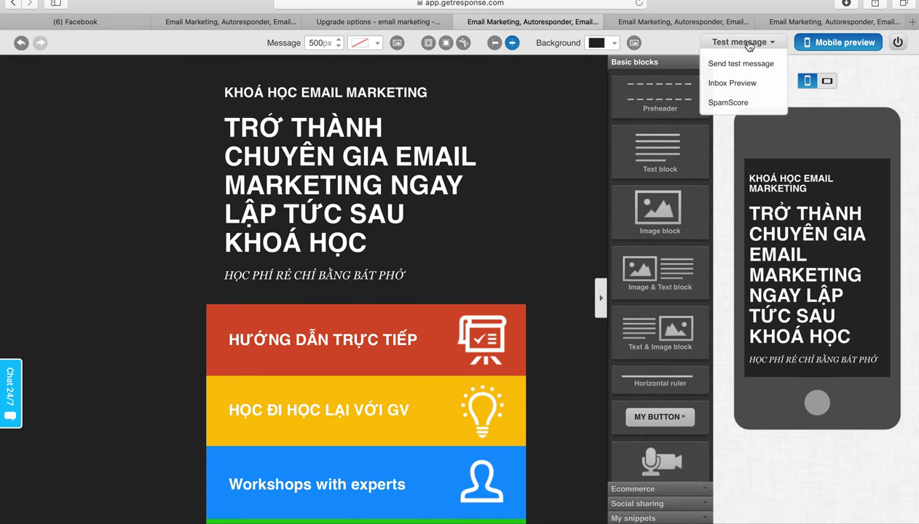
{"action": "mouse_move", "coordinate": [739, 48]}
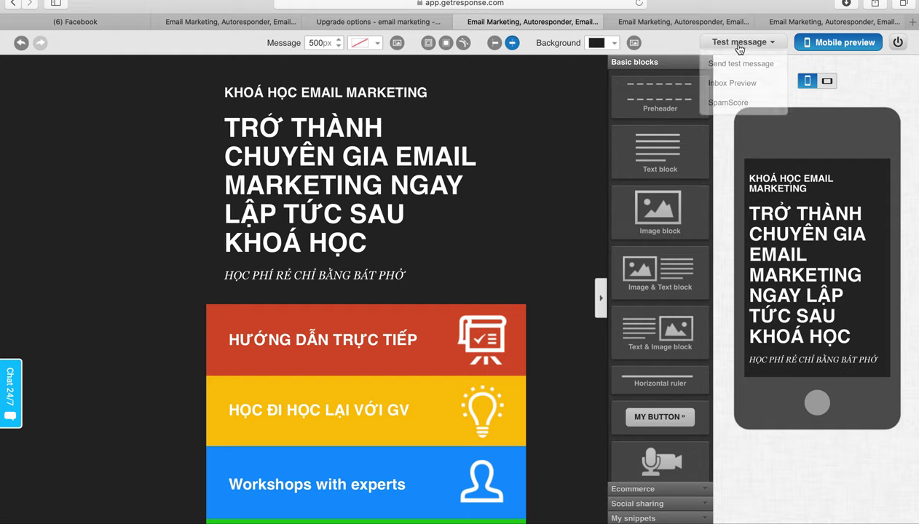
{"action": "left_click", "coordinate": [728, 102]}
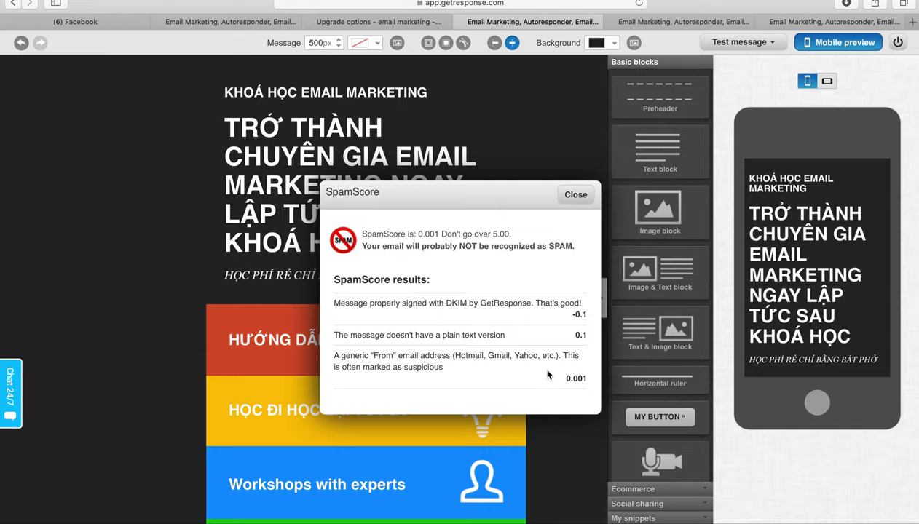
{"action": "scroll", "coordinate": [492, 370], "scroll_direction": "down", "scroll_amount": 2}
{"action": "scroll", "coordinate": [492, 370], "scroll_direction": "down", "scroll_amount": 1}
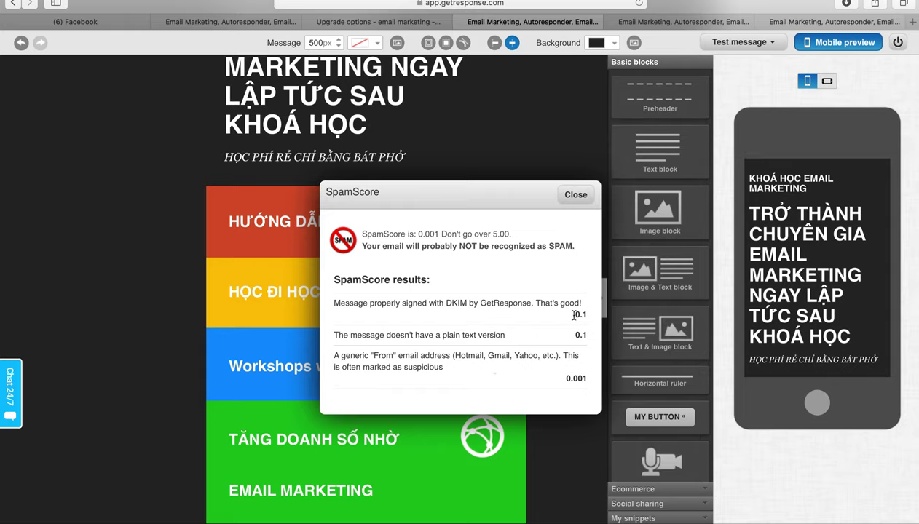
{"action": "left_click", "coordinate": [575, 195]}
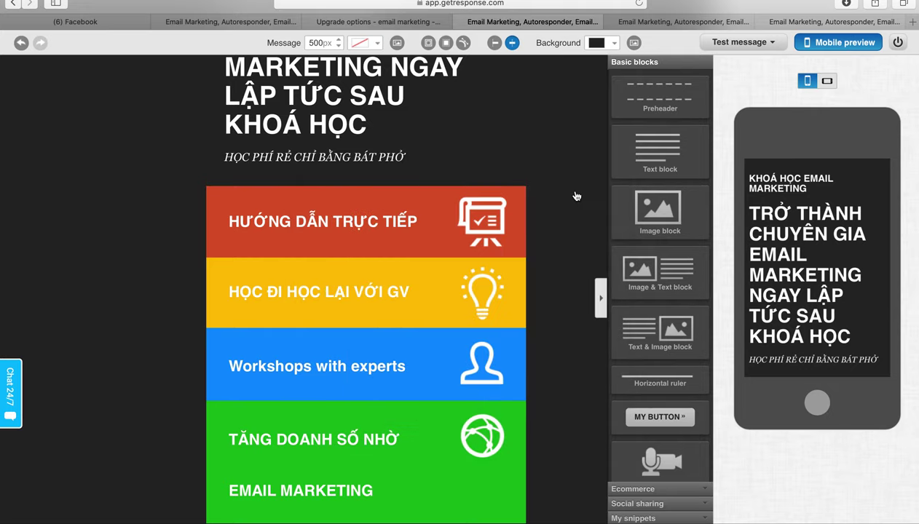
{"action": "scroll", "coordinate": [550, 172], "scroll_direction": "up", "scroll_amount": 3}
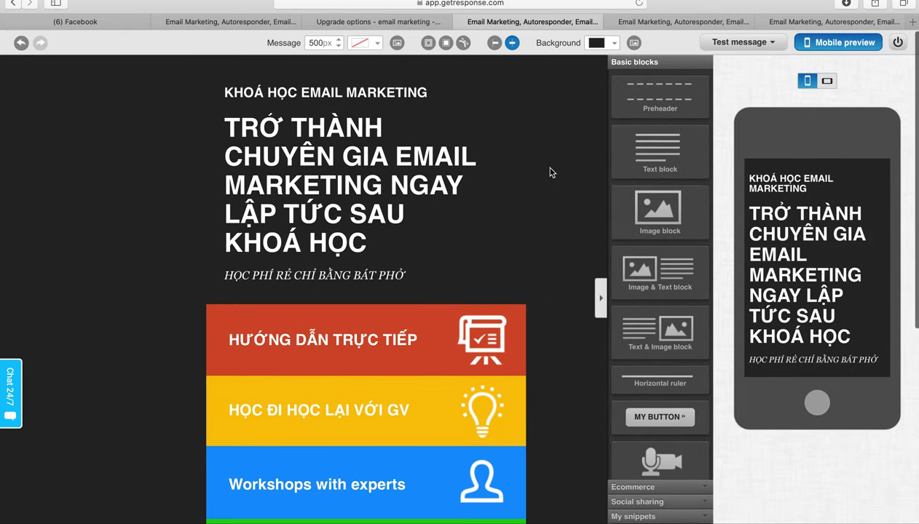
{"action": "scroll", "coordinate": [550, 172], "scroll_direction": "up", "scroll_amount": 1}
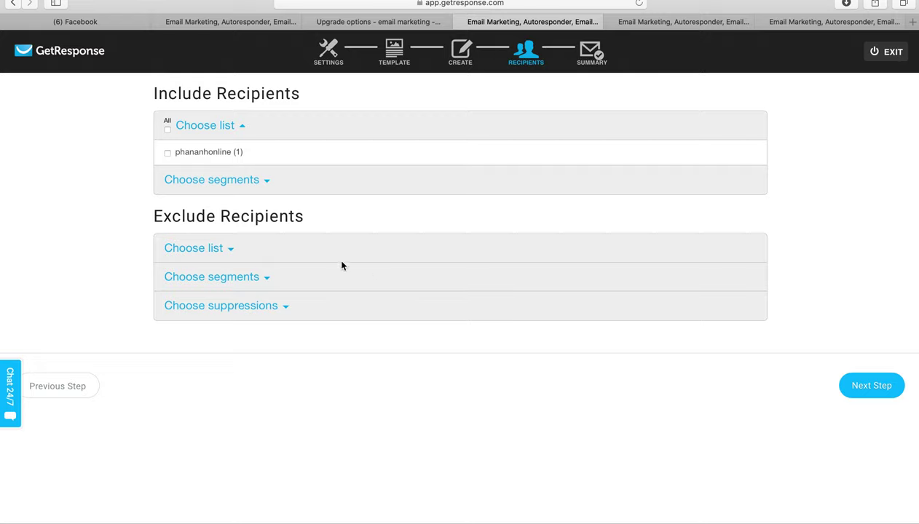
Include the only listed contact list as the newsletter's recipients and continue to the message summary.
{"action": "left_click", "coordinate": [168, 154]}
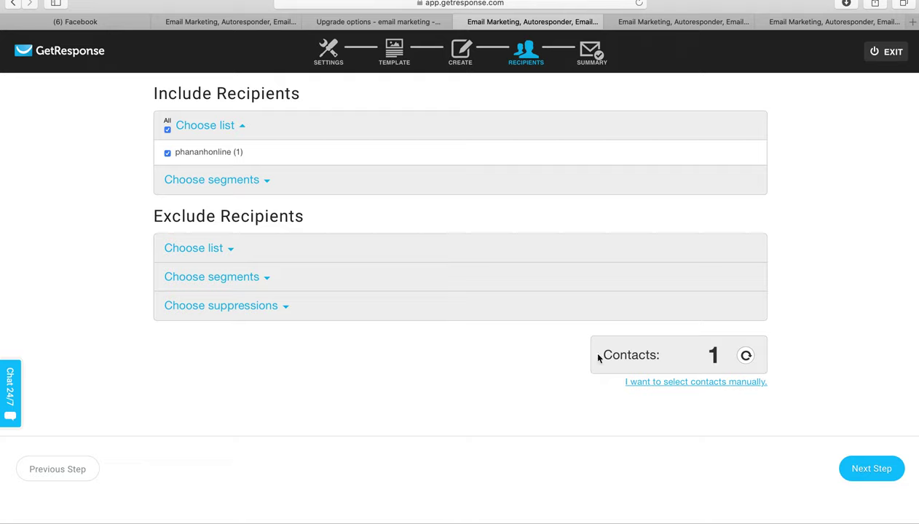
{"action": "left_click", "coordinate": [870, 470]}
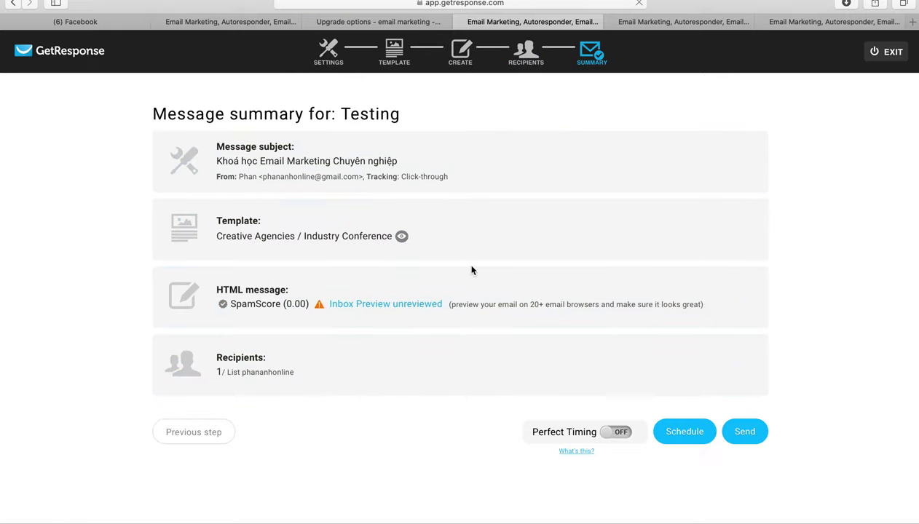
{"action": "scroll", "coordinate": [684, 429], "scroll_direction": "down", "scroll_amount": 1}
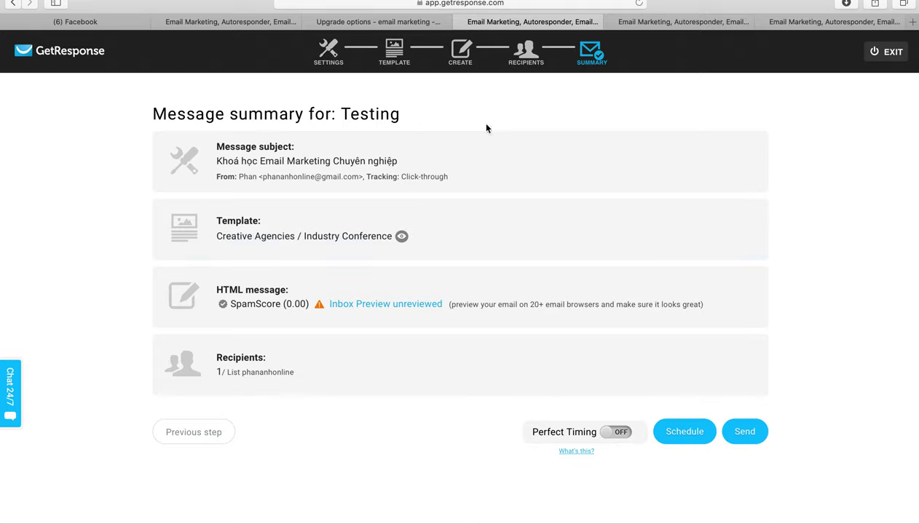
{"action": "scroll", "coordinate": [684, 158], "scroll_direction": "up", "scroll_amount": 2}
{"action": "key", "text": "F4"}
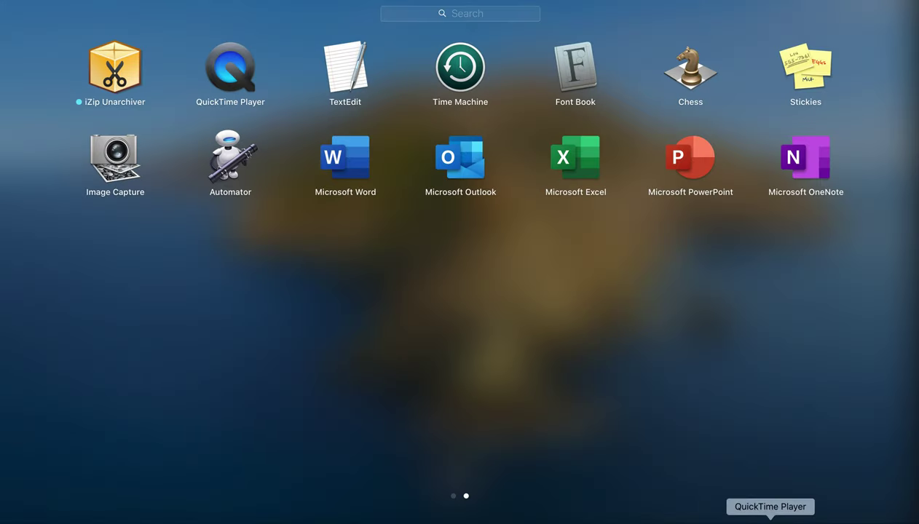
{"action": "right_click", "coordinate": [770, 520]}
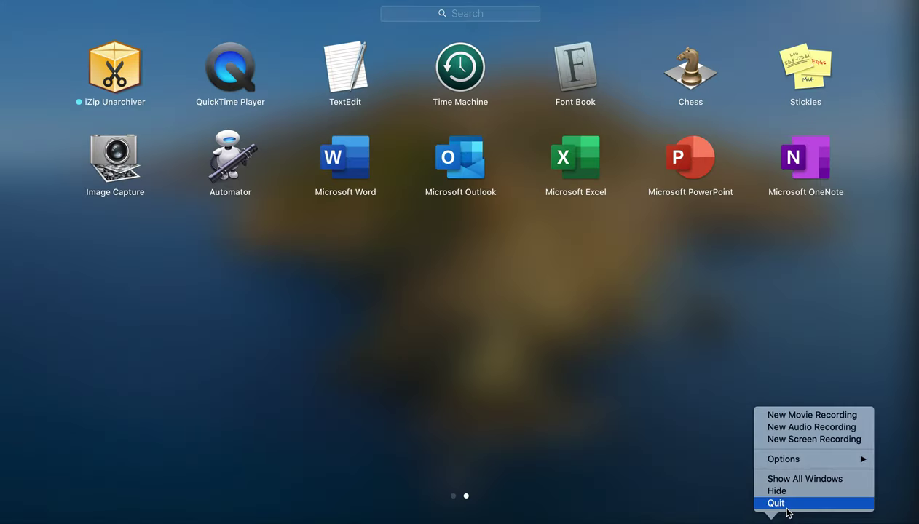
{"action": "left_click", "coordinate": [787, 440]}
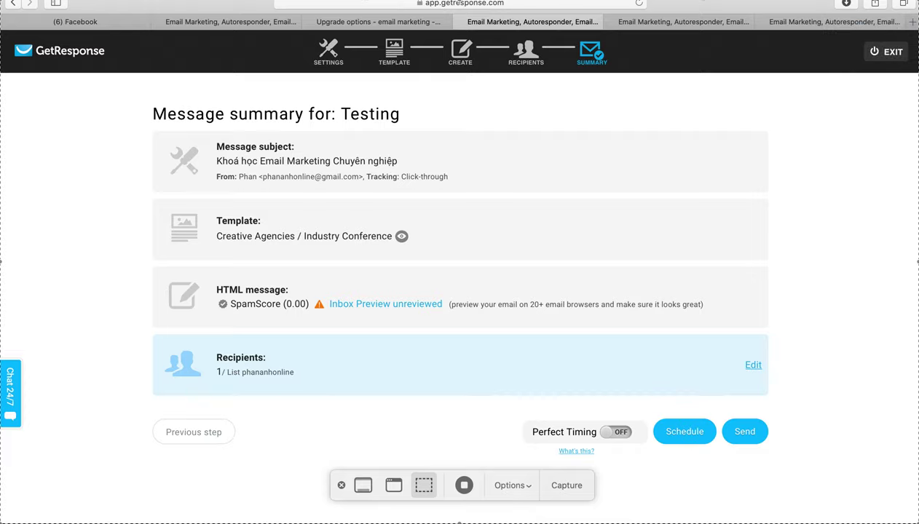
{"action": "key", "text": "F4"}
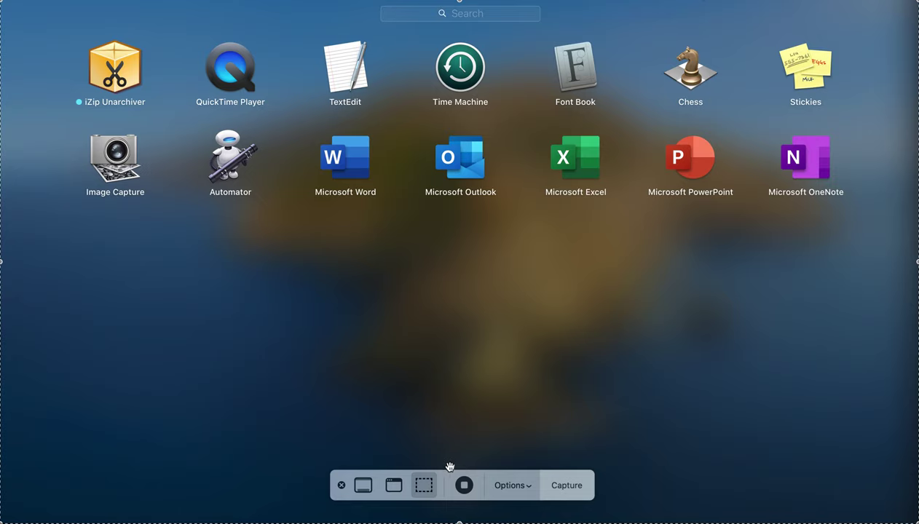